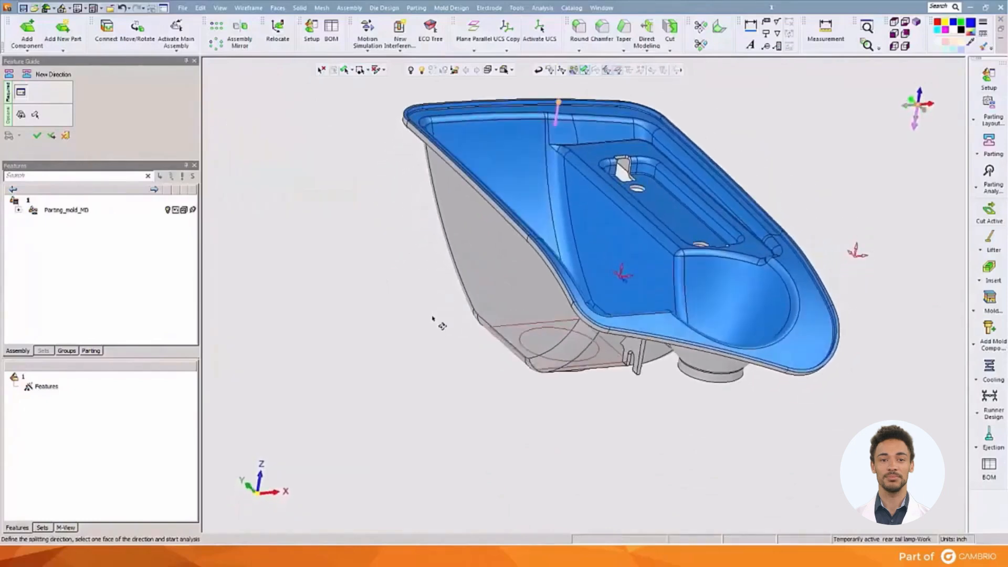
# Run the draft angle analysis for the downward splitting direction 02-rear tail lamp-Work and accept the new direction.
pyautogui.click(266, 192)
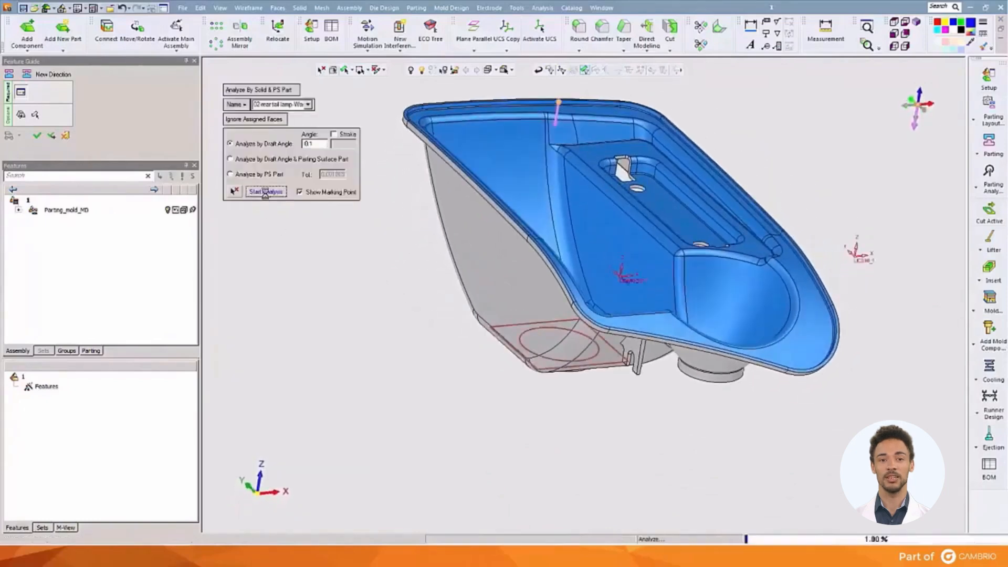
pyautogui.moveTo(281, 241); pyautogui.dragTo(336, 286, button='middle')
pyautogui.click(37, 137)
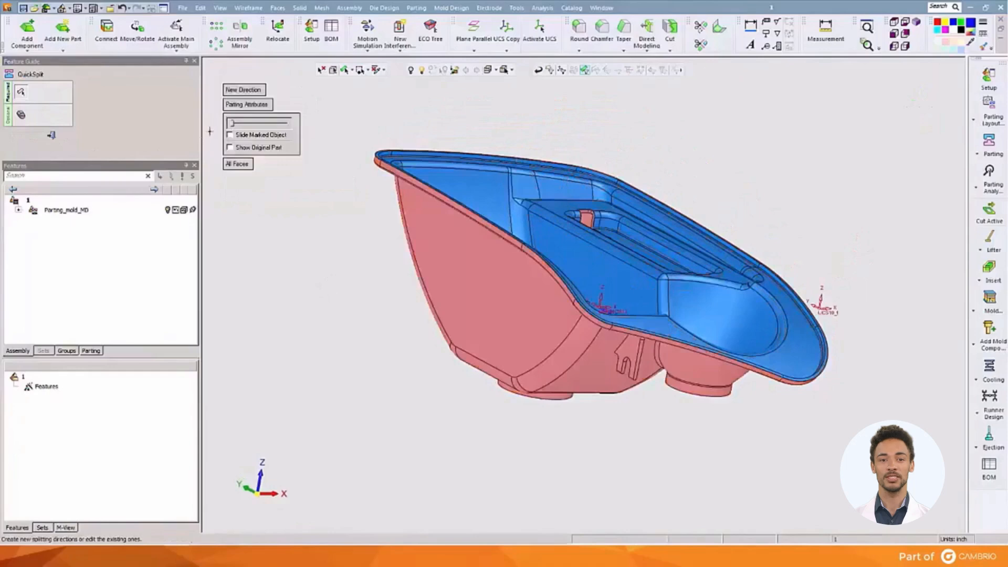
# Inspect the split lamp from several sides and slide its regions apart to examine the faces still unassigned.
pyautogui.moveTo(233, 126)
pyautogui.mouseDown()
pyautogui.moveTo(257, 127)
pyautogui.moveTo(230, 142)
pyautogui.mouseUp()
pyautogui.moveTo(392, 226); pyautogui.dragTo(483, 192, button='middle')
pyautogui.keyDown('ctrl'); pyautogui.moveTo(511, 240); pyautogui.dragTo(640, 403, button='middle'); pyautogui.keyUp('ctrl')
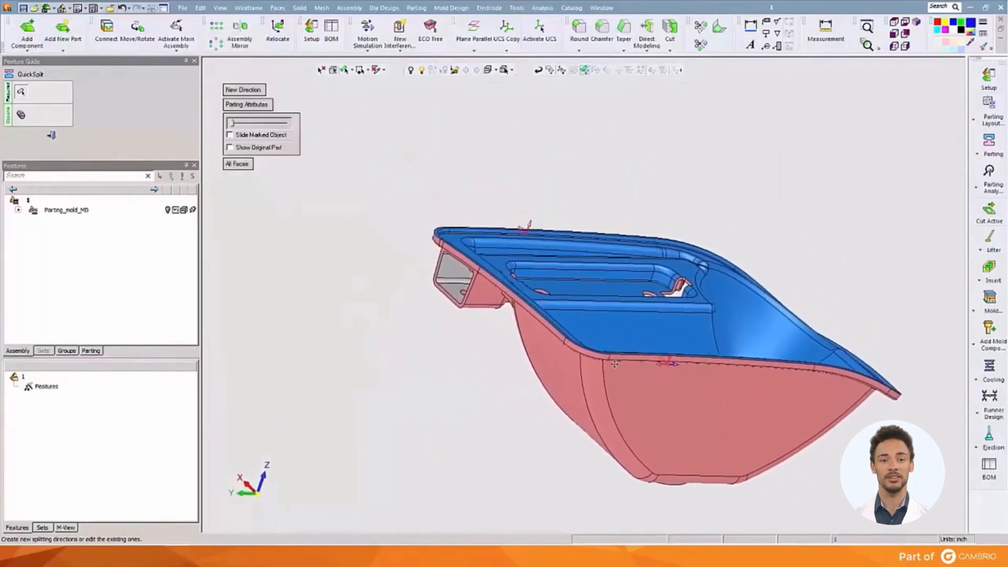
pyautogui.keyDown('ctrl'); pyautogui.moveTo(493, 308); pyautogui.dragTo(488, 231, button='right'); pyautogui.keyUp('ctrl')
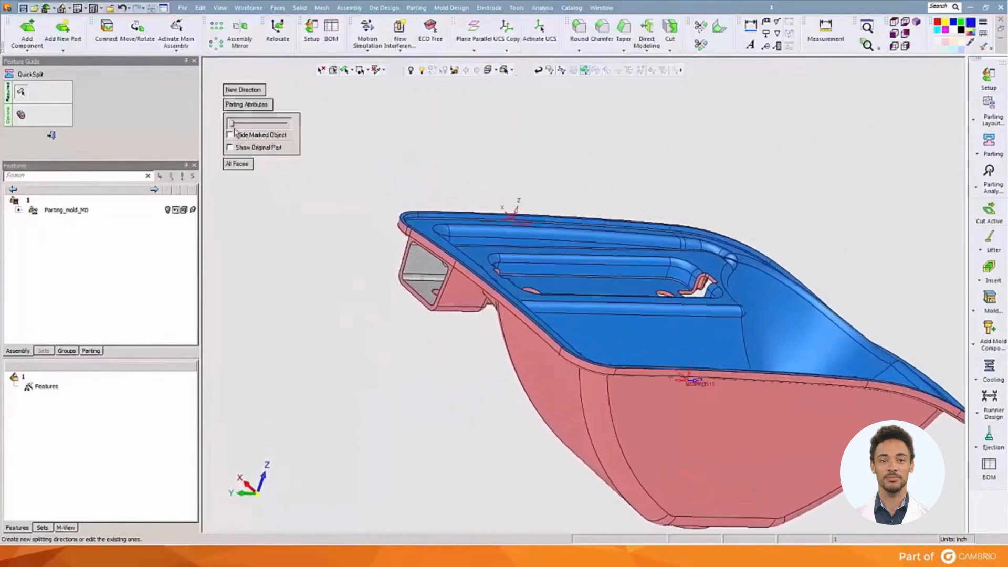
pyautogui.moveTo(231, 124); pyautogui.dragTo(255, 124)
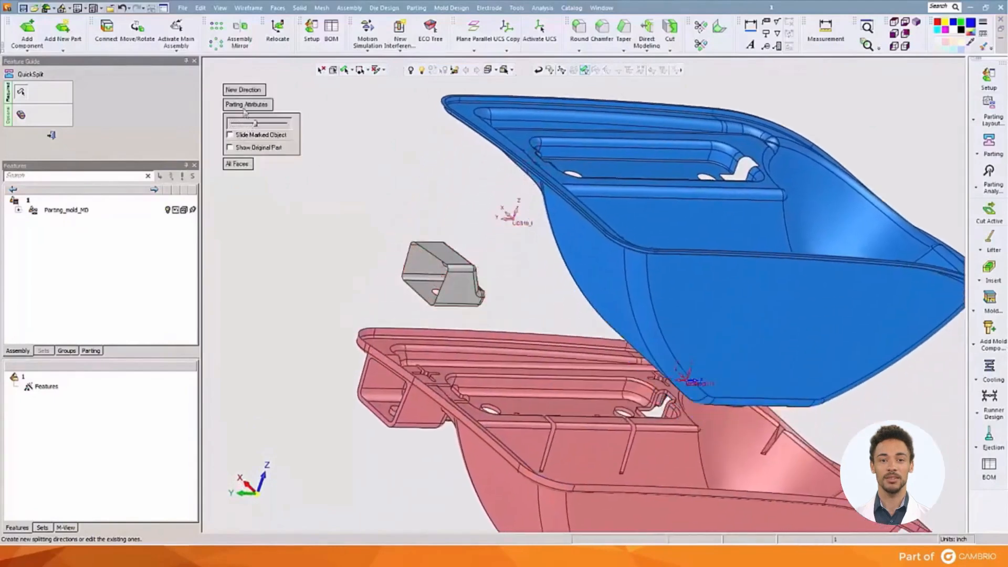
# Create a sideways splitting direction along Y for the leftover box-shaped faces, analyzed by draft angle.
pyautogui.click(245, 91)
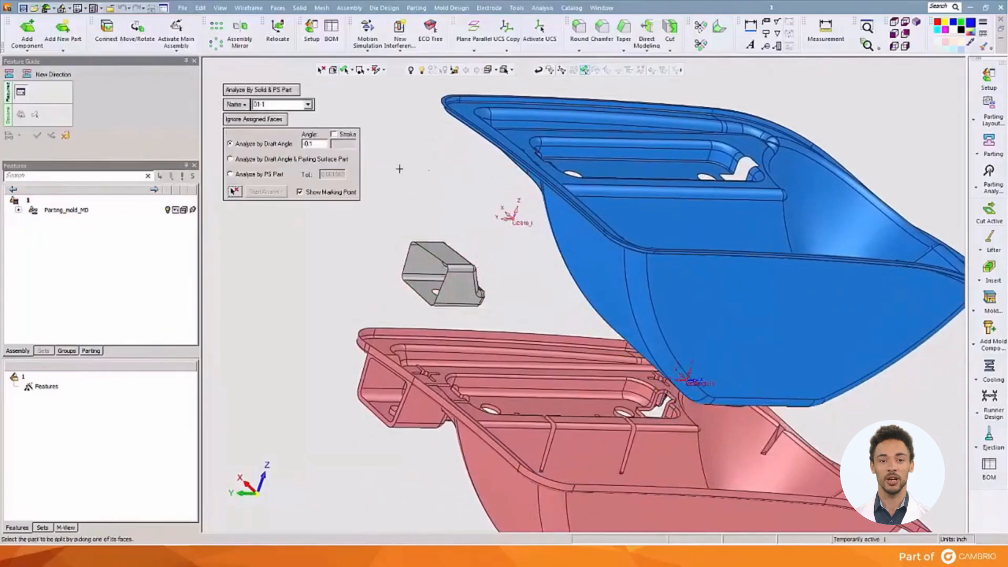
pyautogui.click(435, 273)
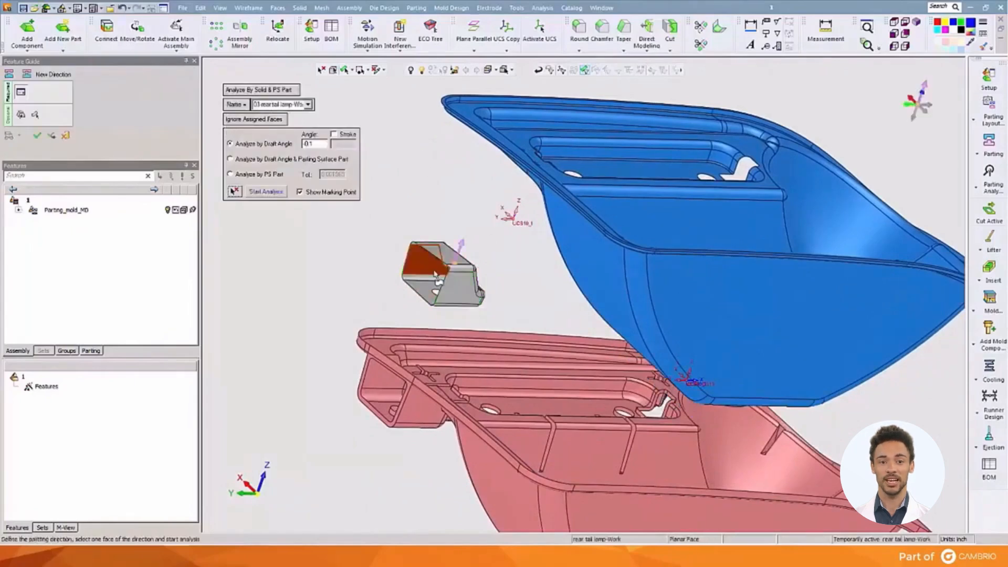
pyautogui.click(907, 108)
pyautogui.click(278, 194)
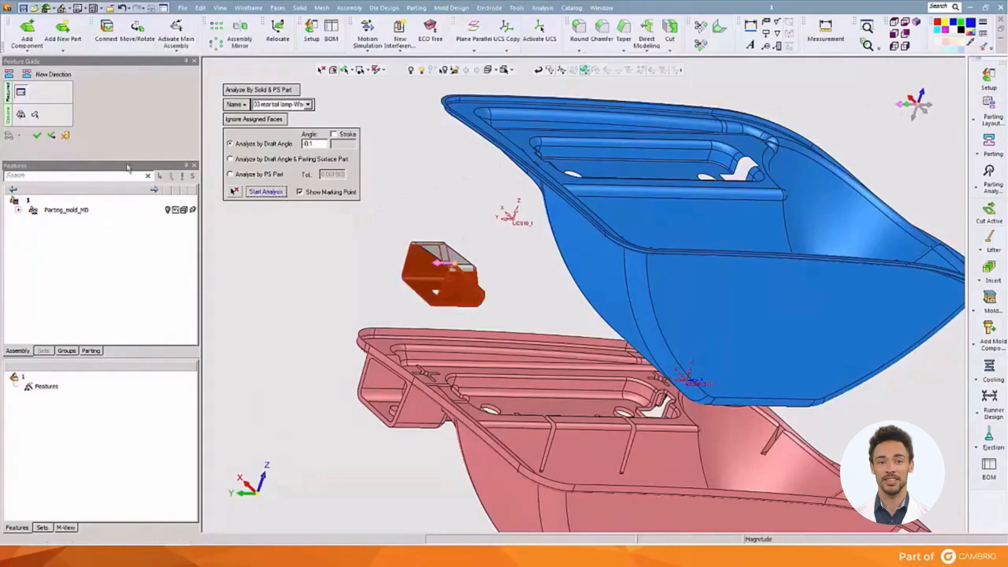
pyautogui.click(37, 138)
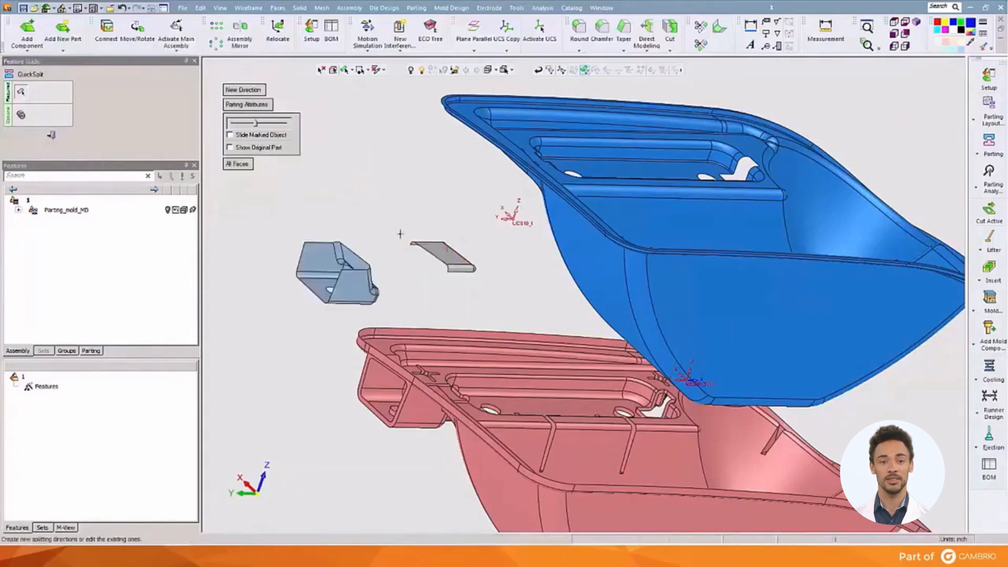
# Reassign the leftover grey faces and the rim face around the box opening to the sideways slide direction.
pyautogui.click(451, 278)
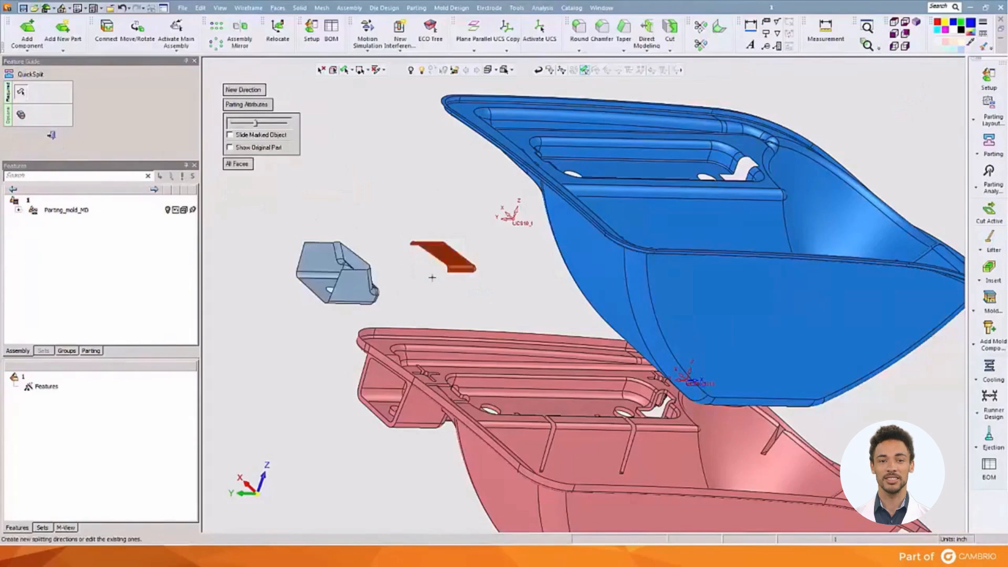
pyautogui.click(314, 256)
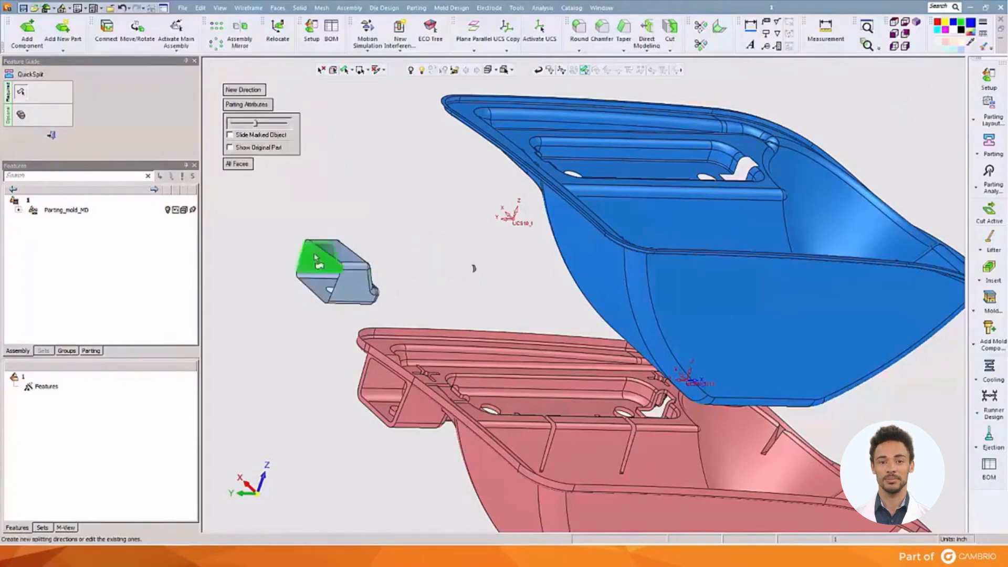
pyautogui.click(374, 362)
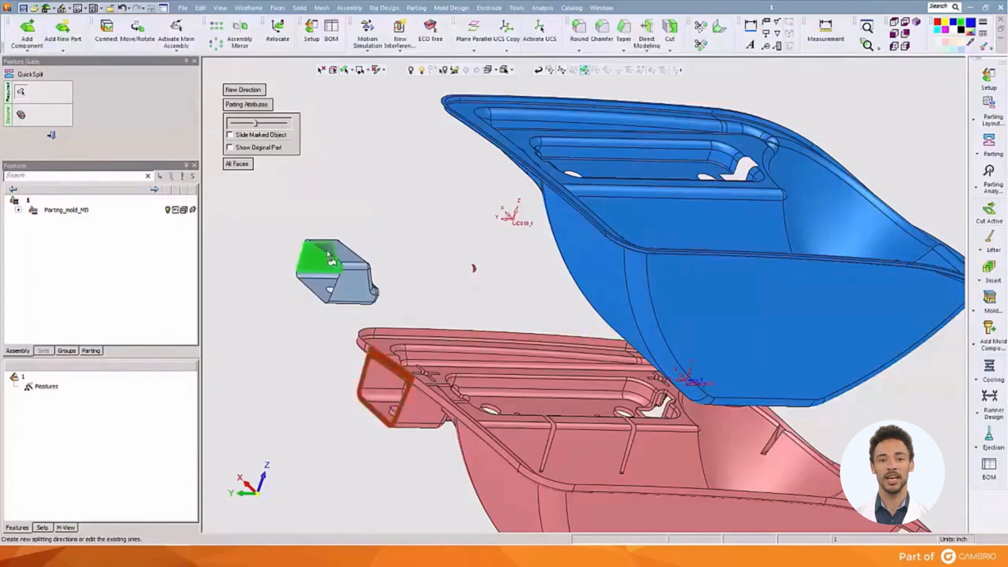
pyautogui.click(322, 251)
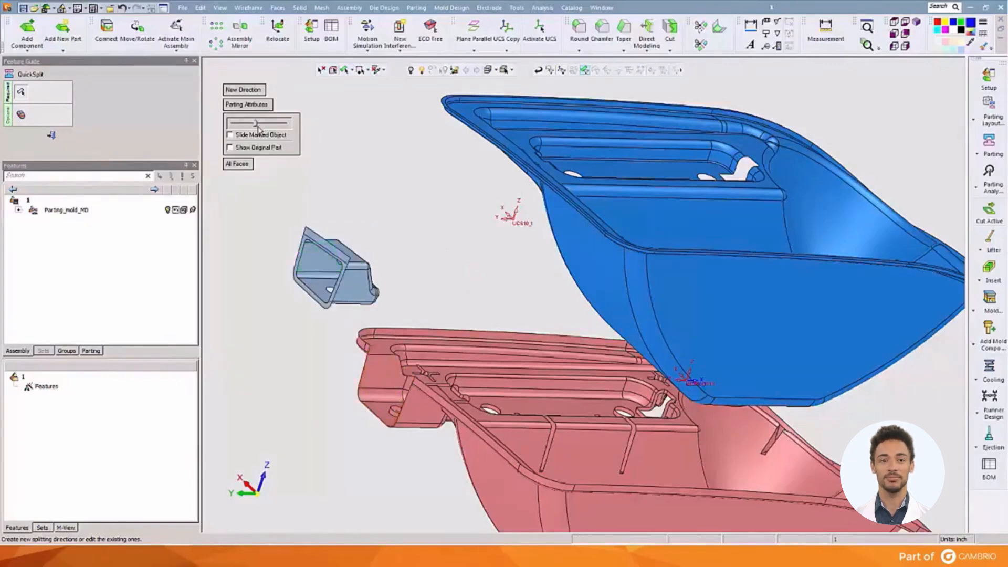
# Analyze the draft of the split regions, marking the angles on the slide's upper and side faces, and finish QuickSplit.
pyautogui.moveTo(257, 125)
pyautogui.mouseDown()
pyautogui.moveTo(239, 126)
pyautogui.moveTo(253, 135)
pyautogui.mouseUp()
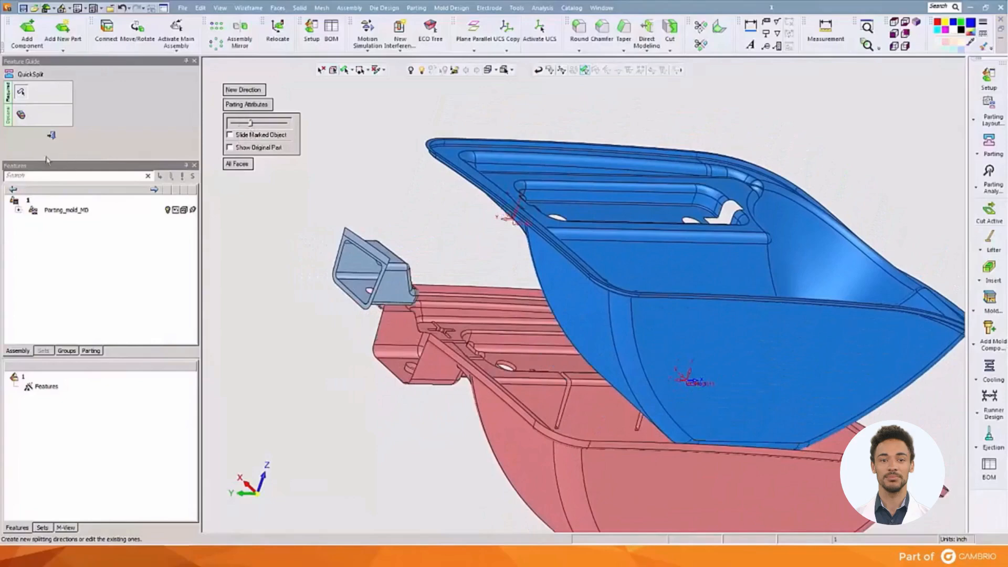
pyautogui.click(24, 122)
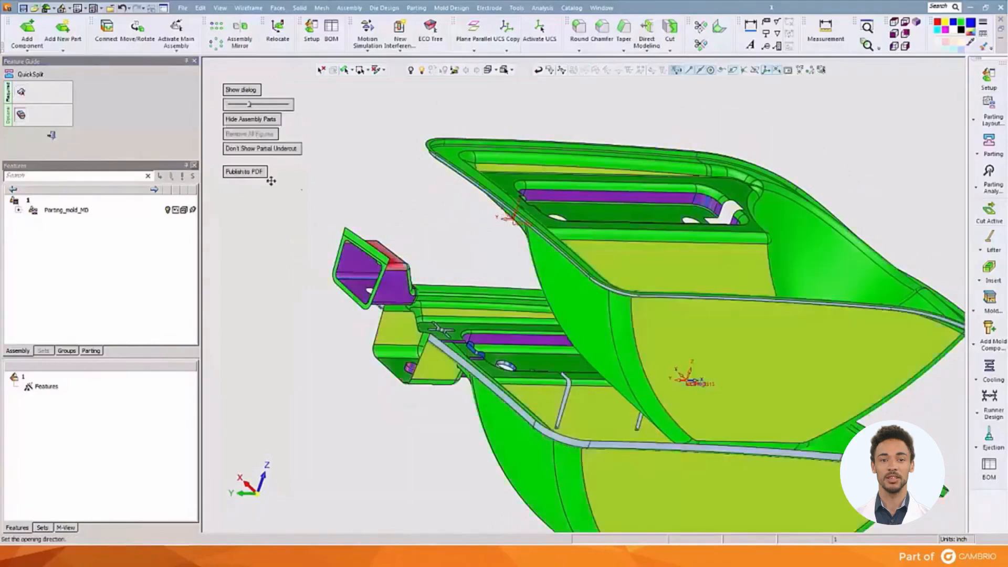
pyautogui.moveTo(389, 211); pyautogui.dragTo(367, 205, button='middle')
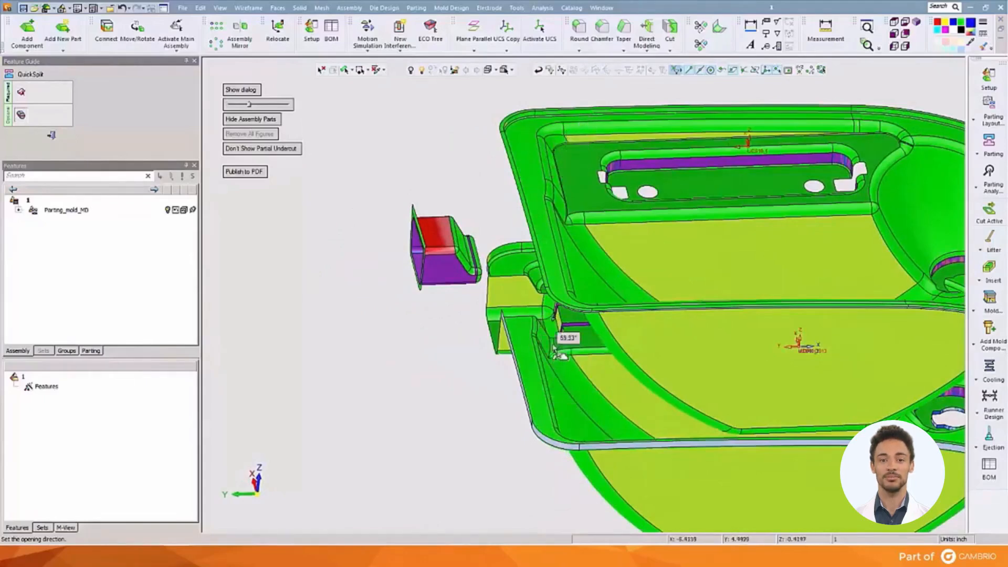
pyautogui.keyDown('ctrl'); pyautogui.moveTo(393, 311); pyautogui.dragTo(393, 191, button='right'); pyautogui.keyUp('ctrl')
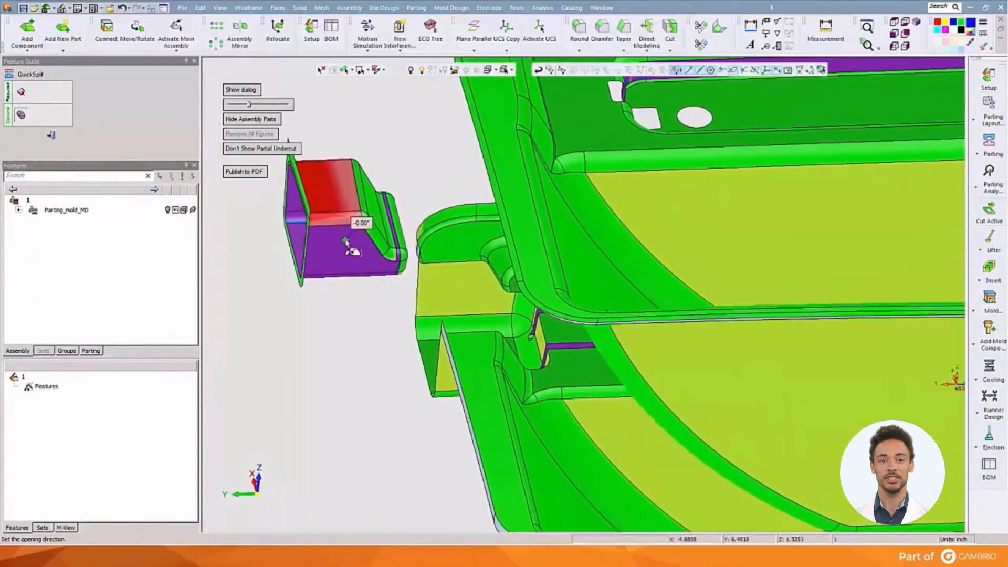
pyautogui.click(331, 186)
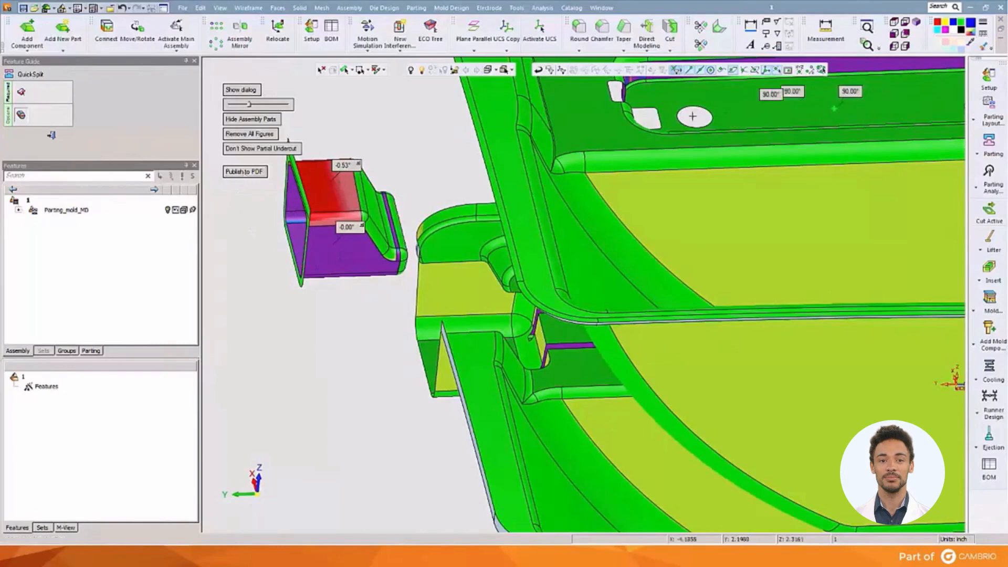
pyautogui.click(52, 136)
# Add a new parting surfaces part named "Parting surface part" in inches, placed on the assembly UCS.
pyautogui.keyDown('ctrl'); pyautogui.moveTo(635, 207); pyautogui.dragTo(623, 336, button='right'); pyautogui.keyUp('ctrl')
pyautogui.keyDown('ctrl'); pyautogui.moveTo(623, 336); pyautogui.dragTo(541, 337); pyautogui.keyUp('ctrl')
pyautogui.keyDown('ctrl'); pyautogui.moveTo(538, 330); pyautogui.dragTo(458, 275, button='middle'); pyautogui.keyUp('ctrl')
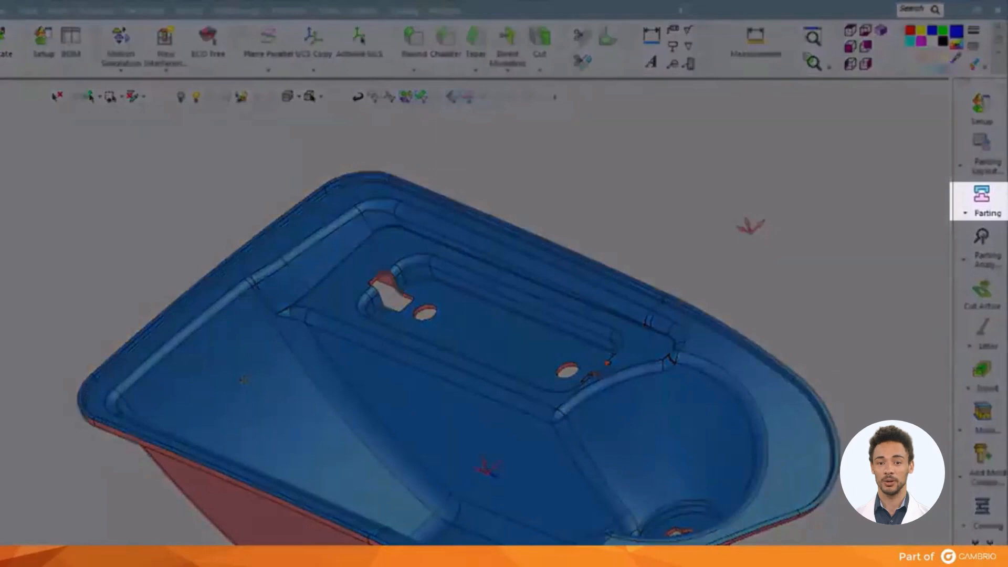
pyautogui.click(982, 150)
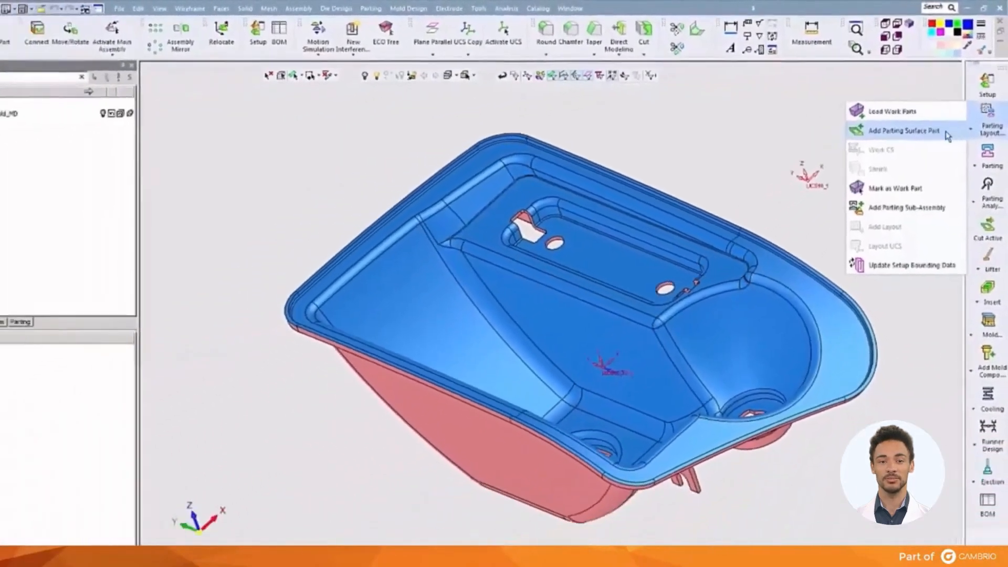
pyautogui.click(930, 173)
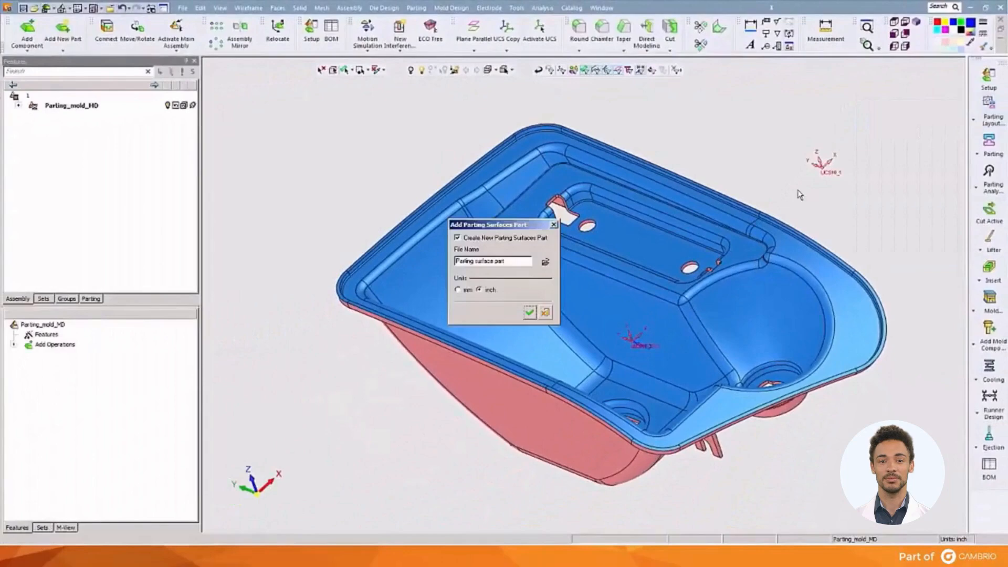
pyautogui.click(530, 313)
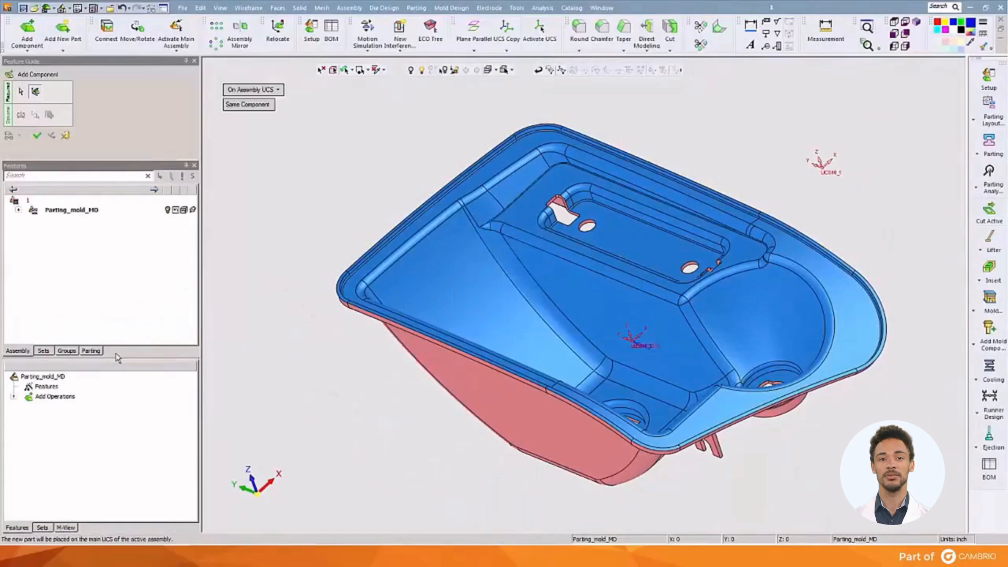
pyautogui.click(37, 137)
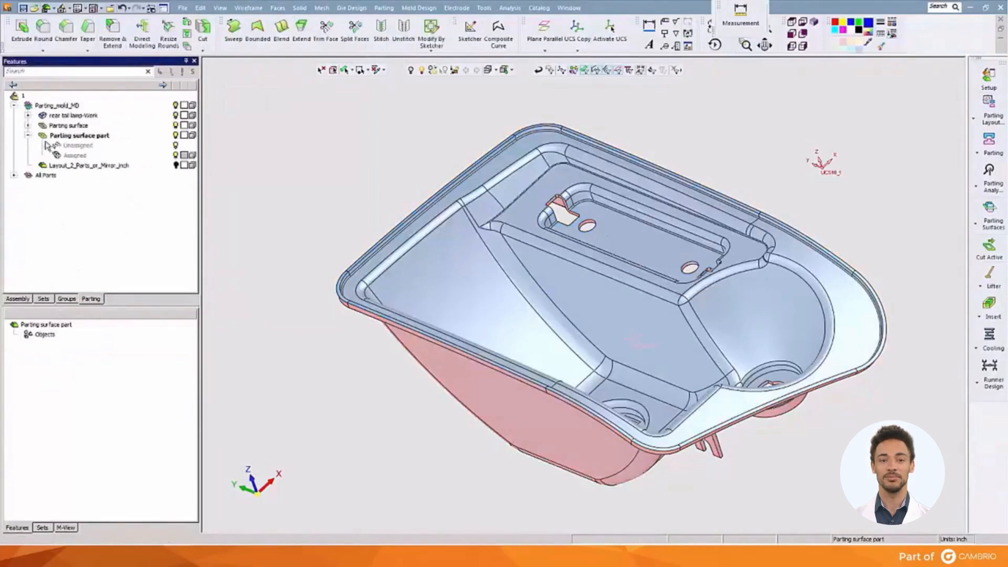
# Hide the 02 and 03 direction groups of rear tail lamp-Work, leaving the 01 group displayed.
pyautogui.click(28, 116)
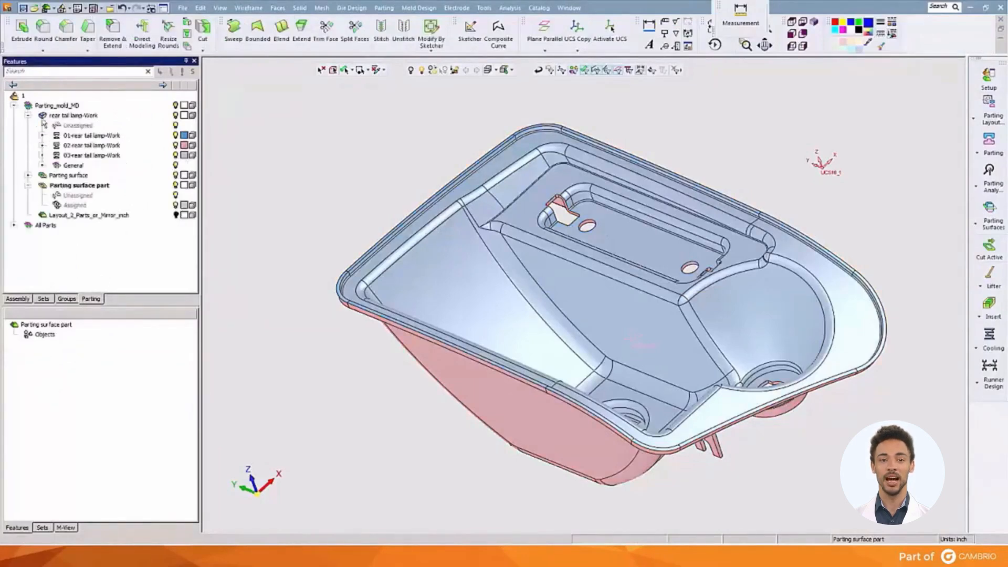
pyautogui.click(176, 146)
pyautogui.click(176, 156)
pyautogui.moveTo(351, 234); pyautogui.dragTo(360, 258, button='middle')
pyautogui.keyDown('ctrl'); pyautogui.moveTo(362, 195); pyautogui.dragTo(361, 209, button='right'); pyautogui.keyUp('ctrl')
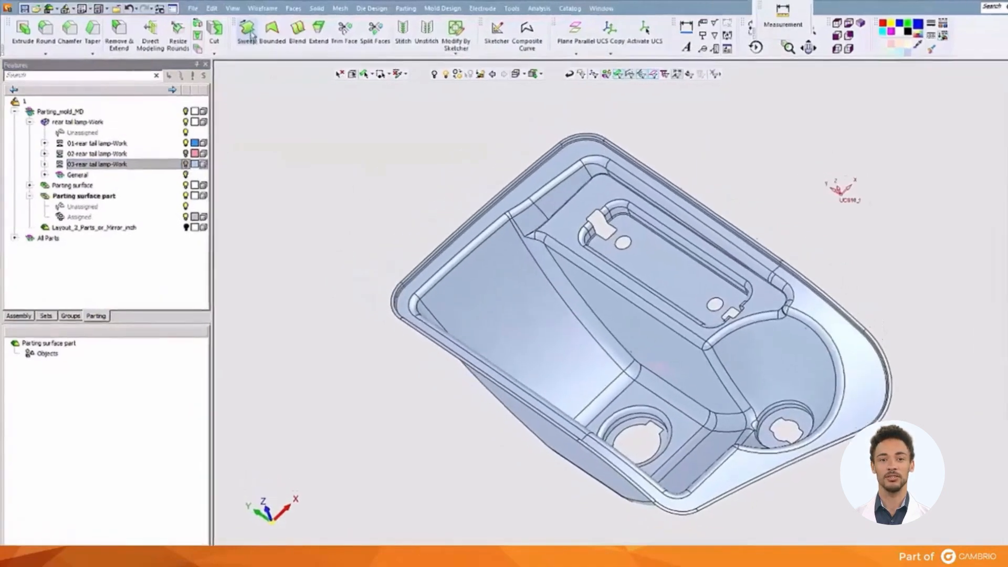
# Cap all internal islands in the displayed lamp faces, using the Don't create Wires option.
pyautogui.click(278, 7)
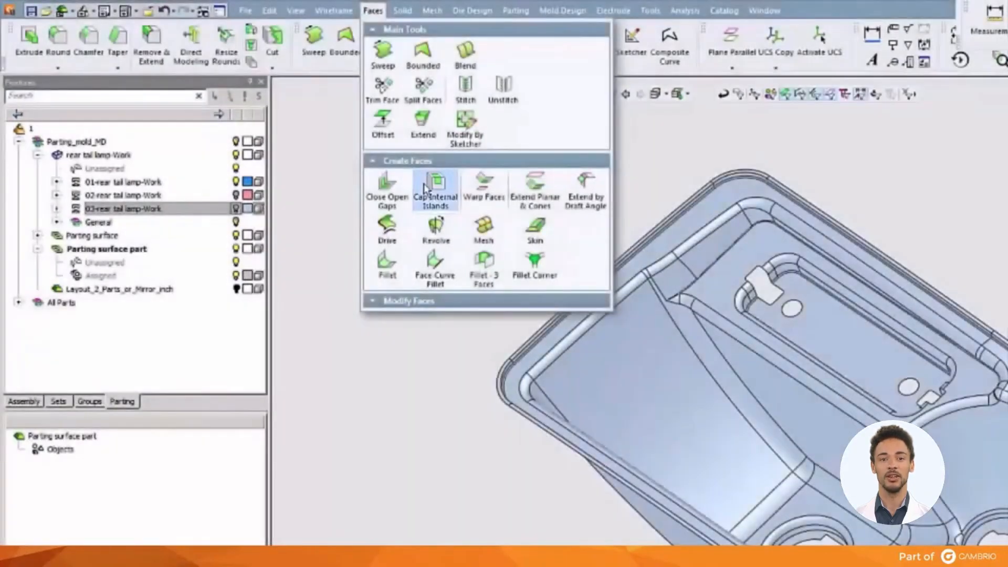
pyautogui.click(424, 185)
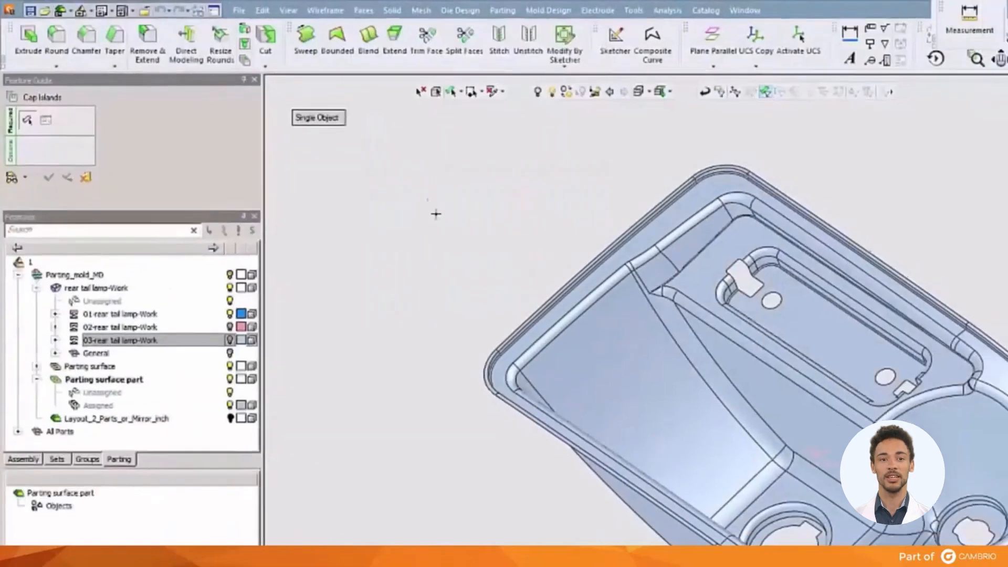
pyautogui.moveTo(346, 136); pyautogui.dragTo(785, 496)
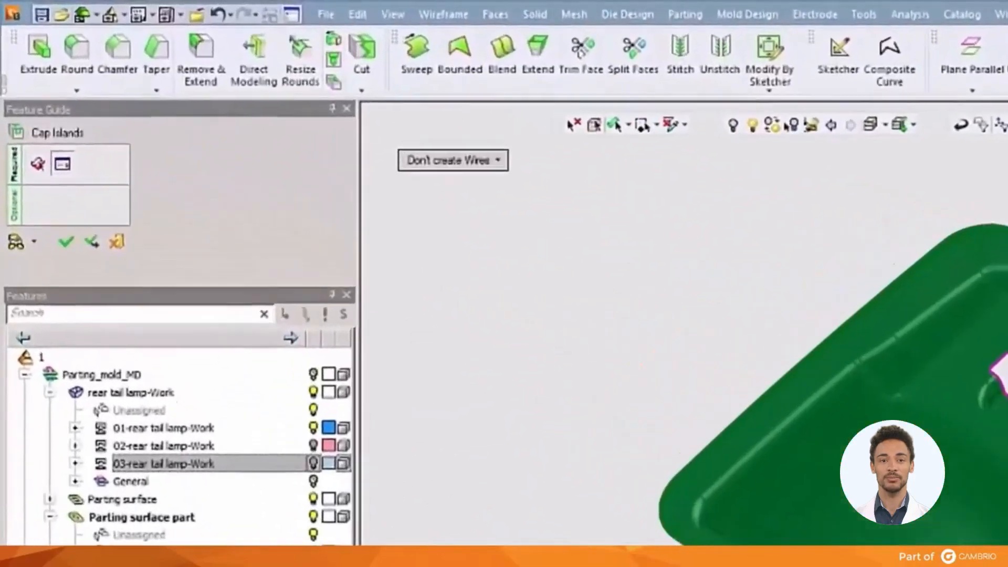
pyautogui.click(479, 173)
pyautogui.click(480, 257)
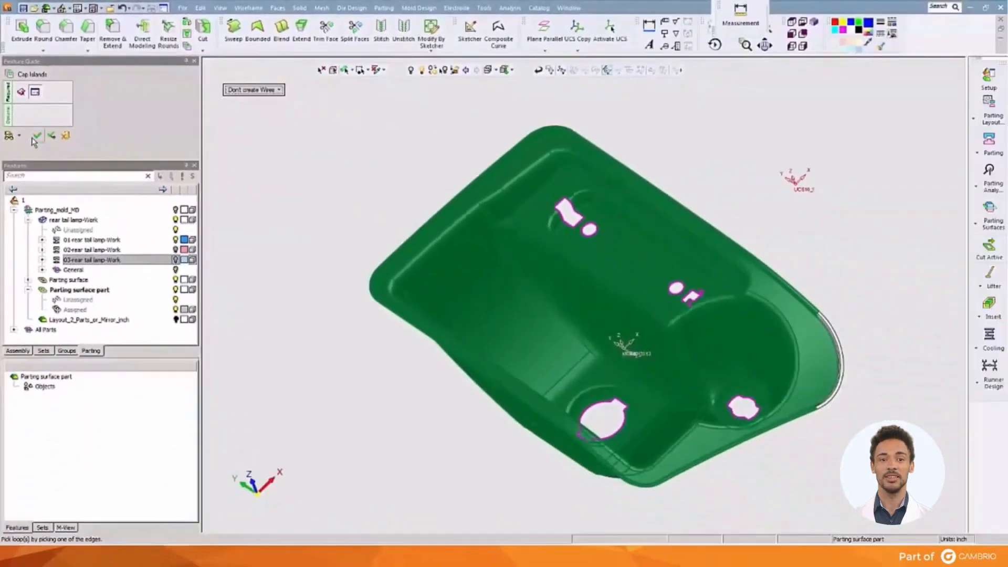
pyautogui.click(35, 137)
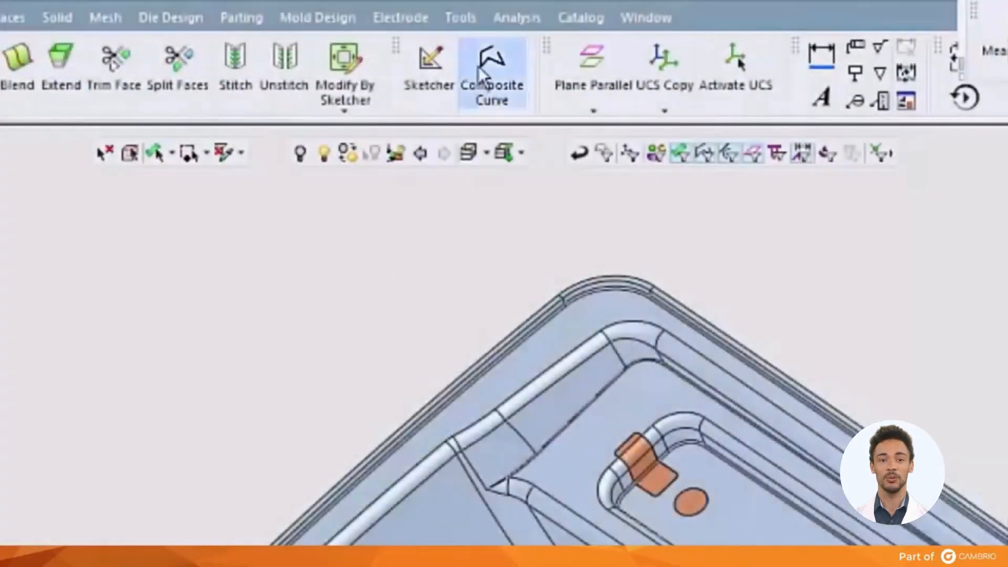
# Create a composite curve along the open edges of the lamp's outer rim.
pyautogui.click(479, 67)
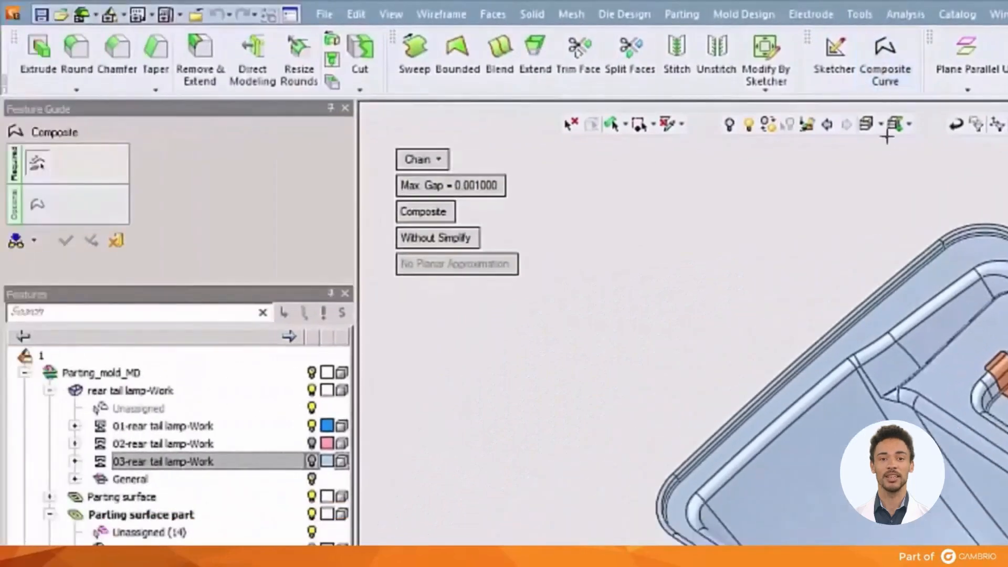
pyautogui.click(427, 160)
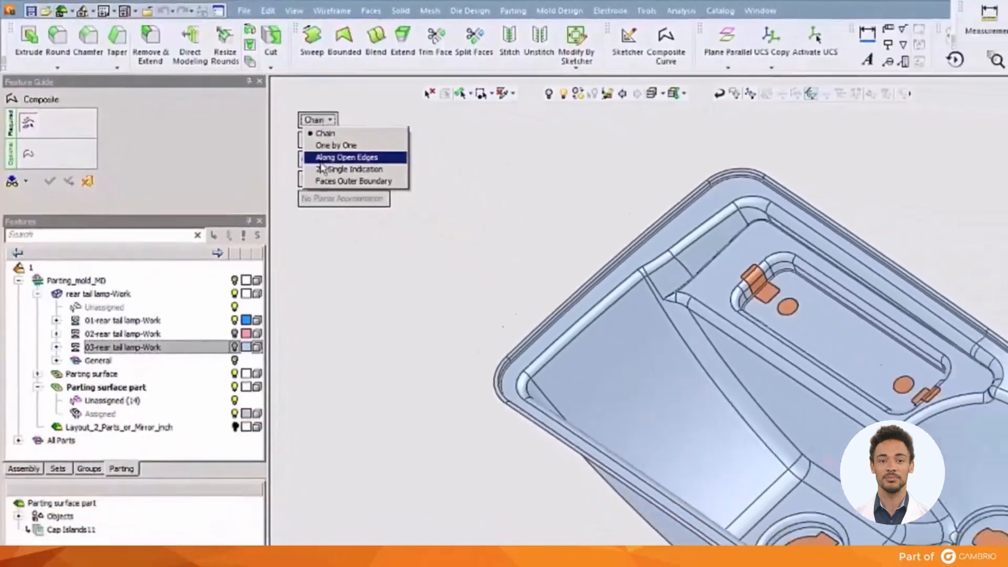
pyautogui.click(461, 209)
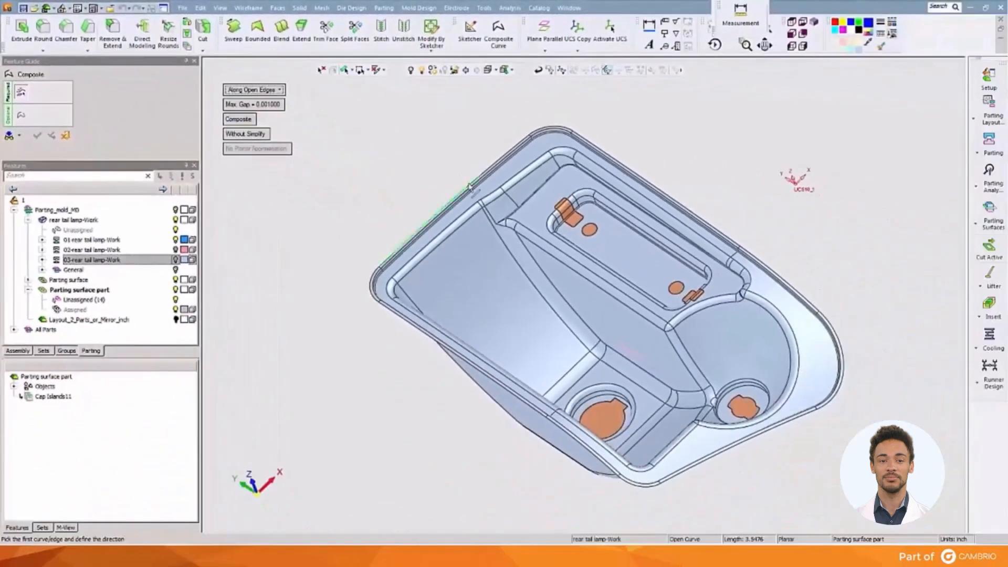
pyautogui.click(468, 182)
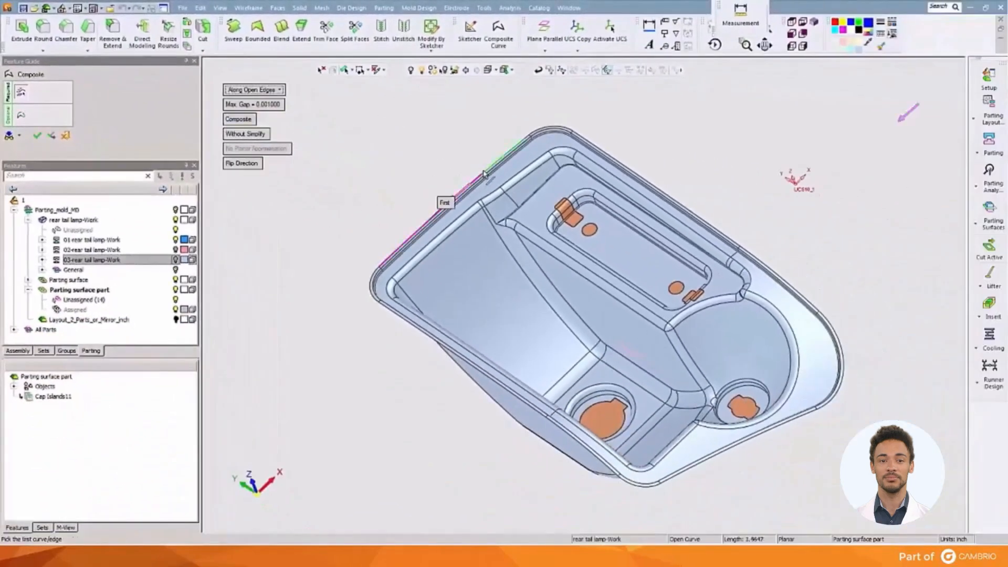
pyautogui.click(484, 173)
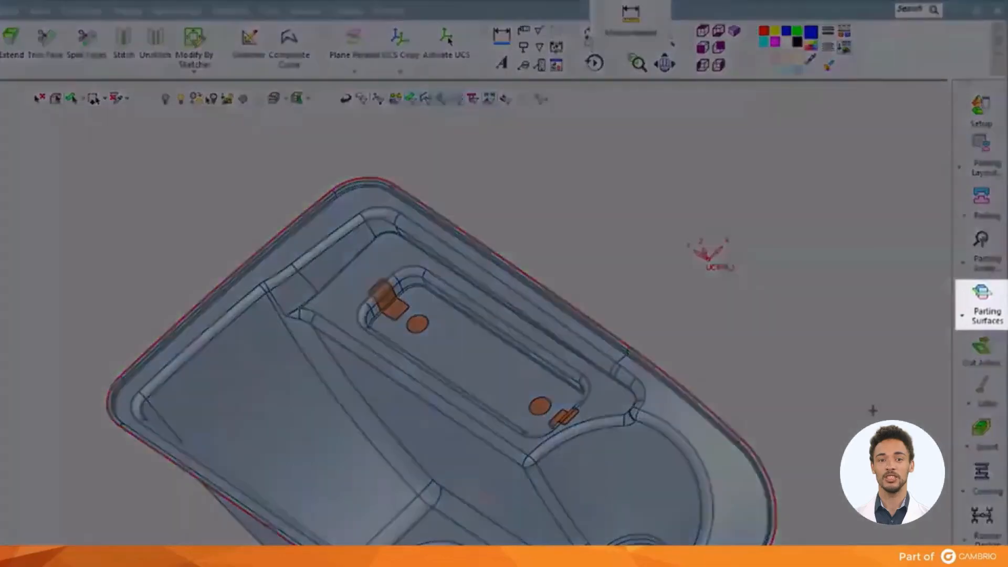
# Create an external parting surface by extending the lamp's outer rim curve 1.0 inch outward with Natural - Multi Continuous.
pyautogui.click(962, 315)
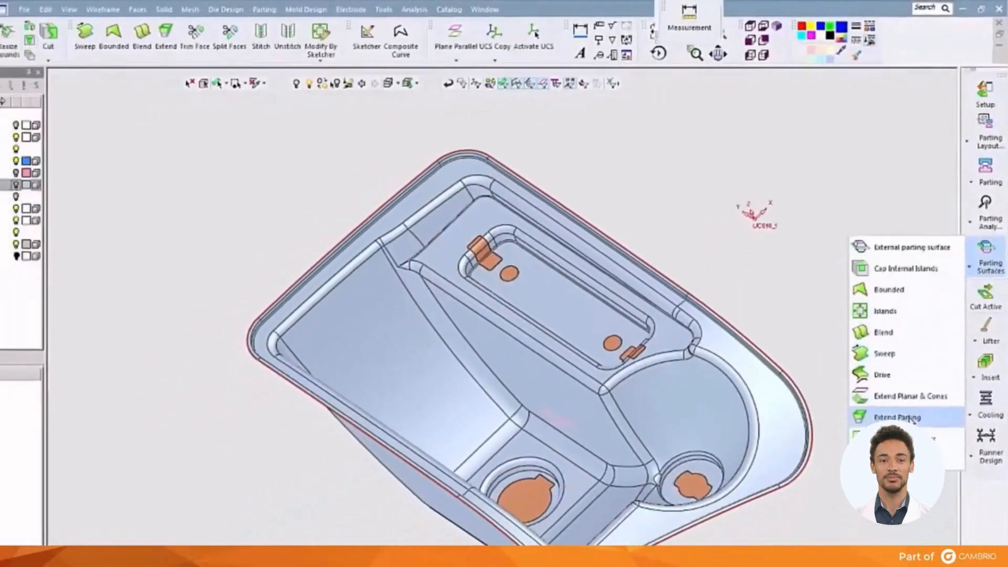
pyautogui.click(891, 495)
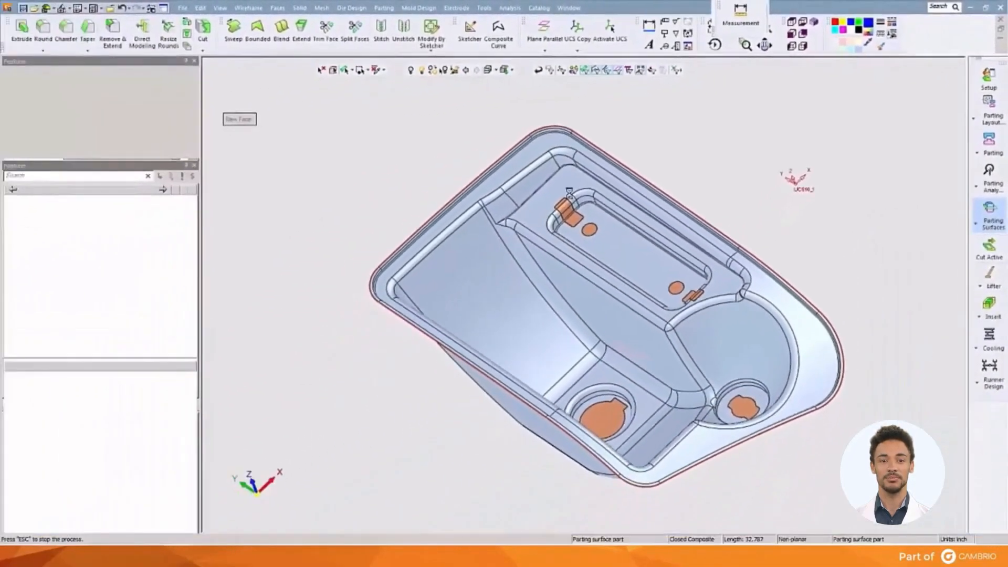
pyautogui.click(260, 107)
pyautogui.write('1.0')
pyautogui.press('Return')
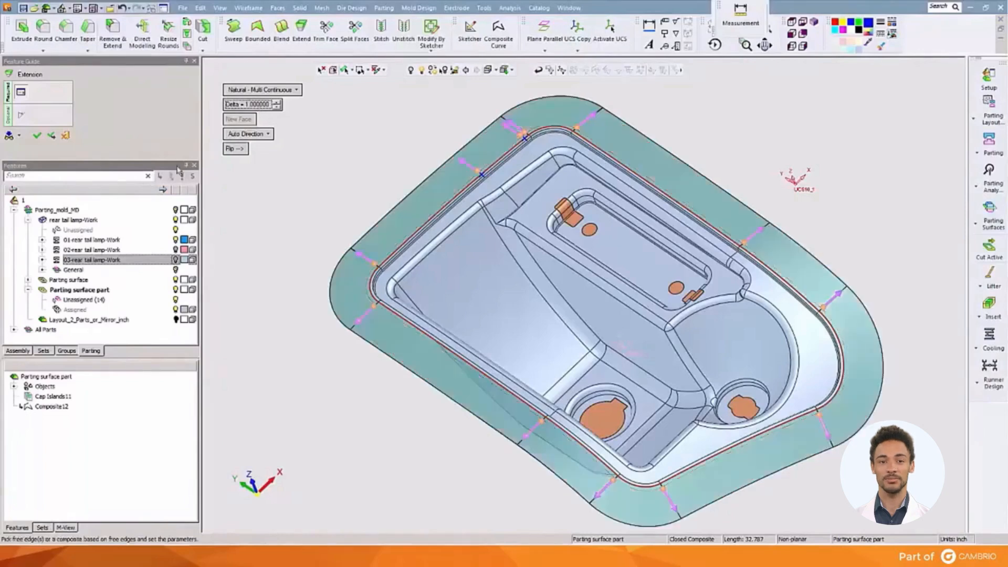
pyautogui.click(37, 136)
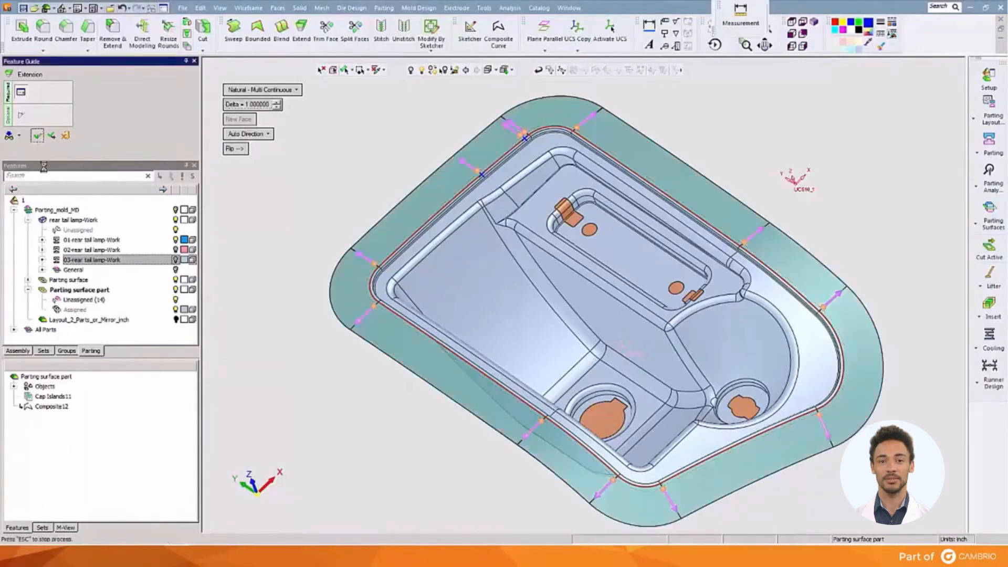
# Redisplay the 02 and 03 rear tail lamp-Work groups and slide the split directions apart in QuickSplit.
pyautogui.click(175, 149)
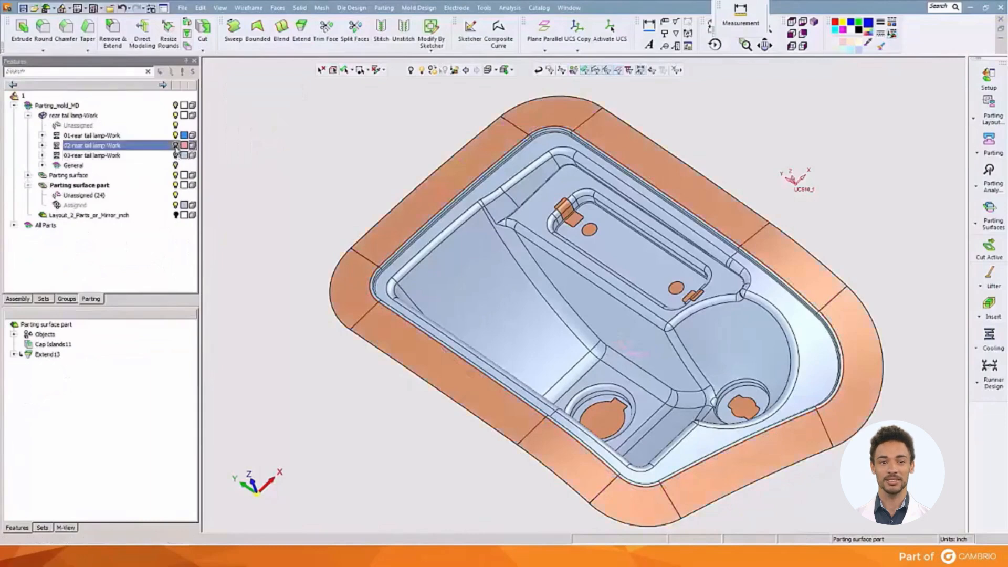
pyautogui.doubleClick(176, 156)
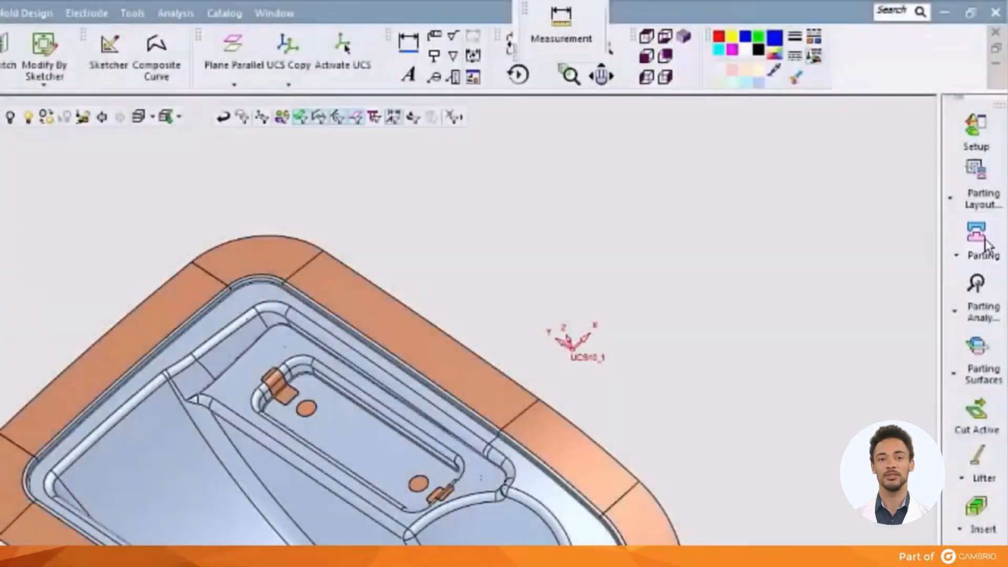
pyautogui.click(984, 242)
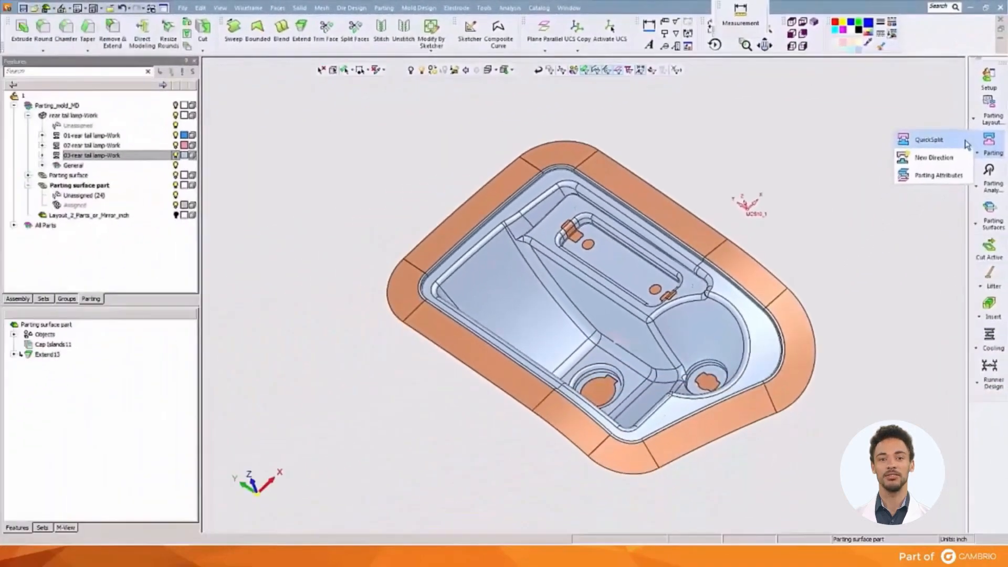
pyautogui.click(955, 175)
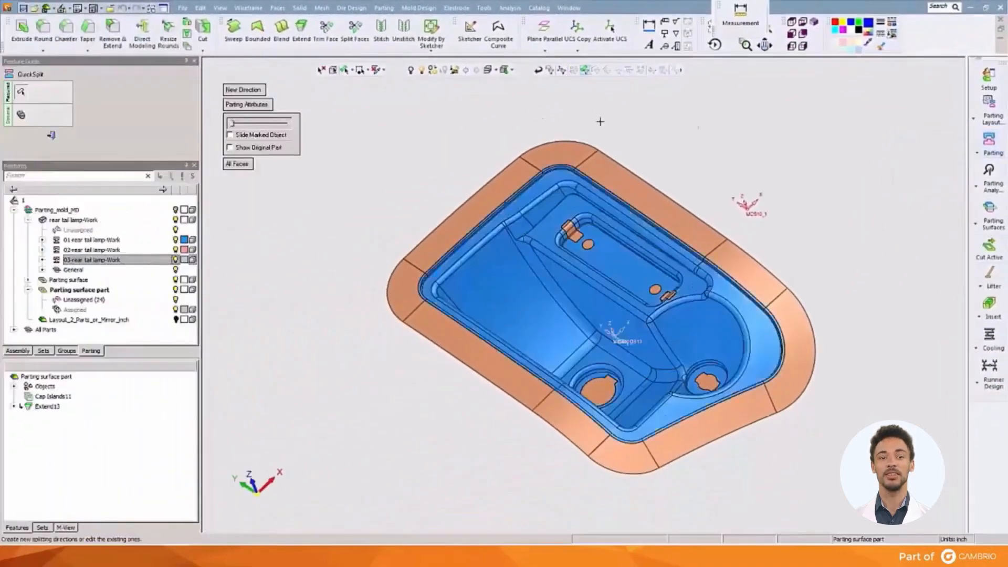
pyautogui.moveTo(231, 125); pyautogui.dragTo(272, 123)
pyautogui.keyDown('ctrl'); pyautogui.moveTo(368, 154); pyautogui.dragTo(376, 210, button='right'); pyautogui.keyUp('ctrl')
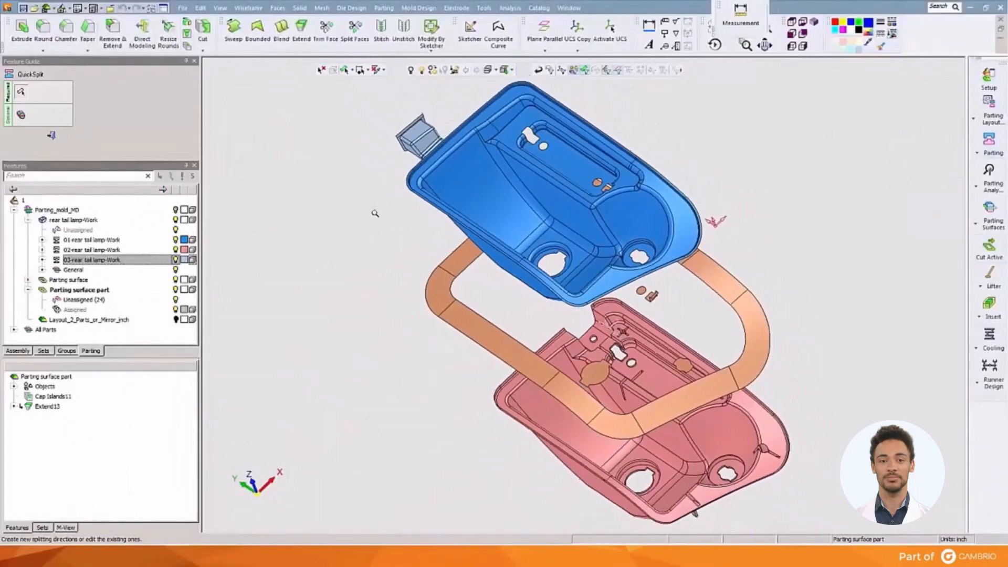
pyautogui.keyDown('ctrl'); pyautogui.moveTo(405, 208); pyautogui.dragTo(408, 169); pyautogui.keyUp('ctrl')
pyautogui.keyDown('ctrl'); pyautogui.moveTo(440, 166); pyautogui.dragTo(455, 81, button='middle'); pyautogui.keyUp('ctrl')
# Assign the rim extension and cap faces as parting faces between the 01 and 02 lamp directions using Parting Attributes.
pyautogui.click(248, 104)
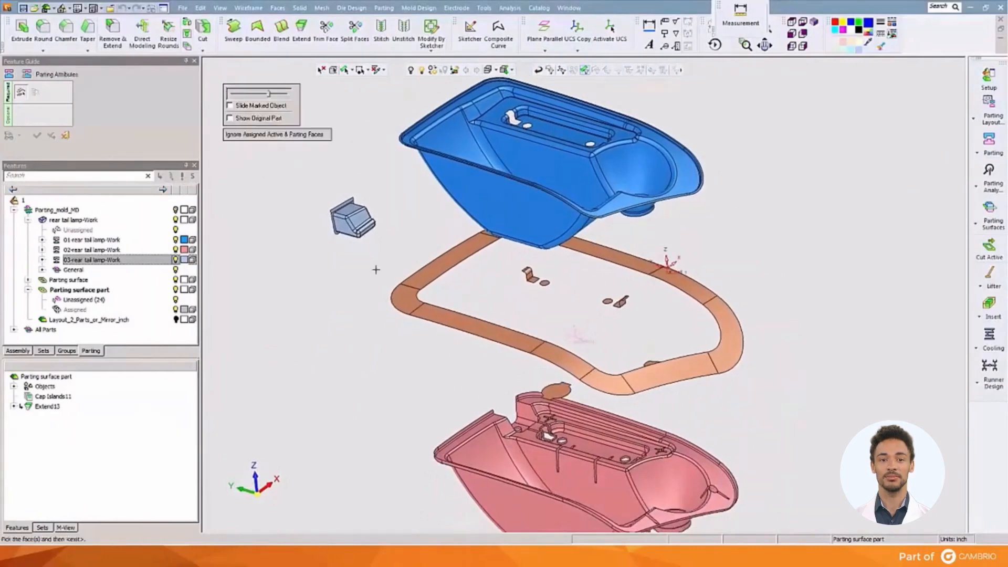
pyautogui.moveTo(392, 277); pyautogui.dragTo(708, 381)
pyautogui.click(586, 255)
pyautogui.click(502, 236)
pyautogui.middleClick(420, 229)
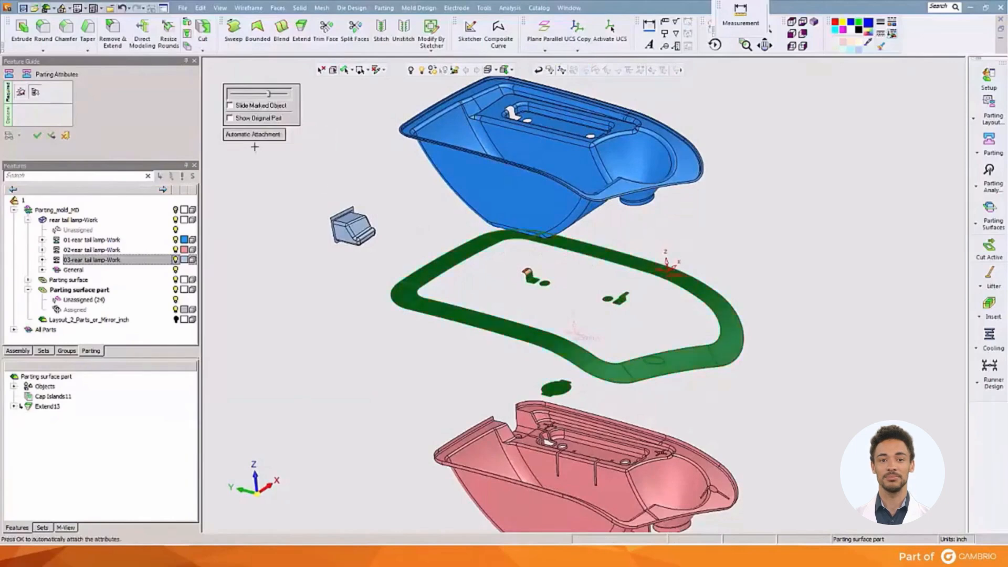
pyautogui.click(440, 178)
pyautogui.click(484, 470)
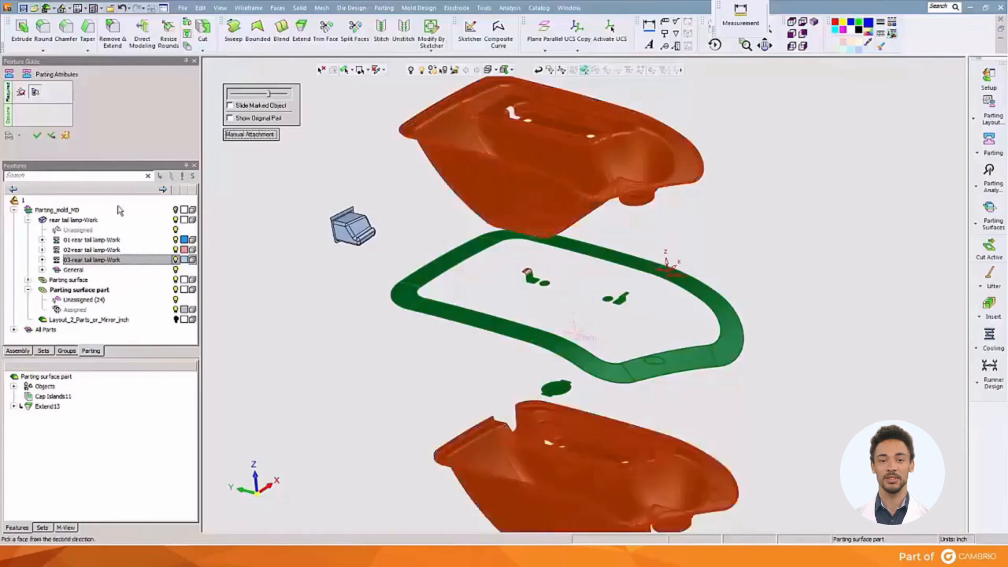
pyautogui.click(36, 138)
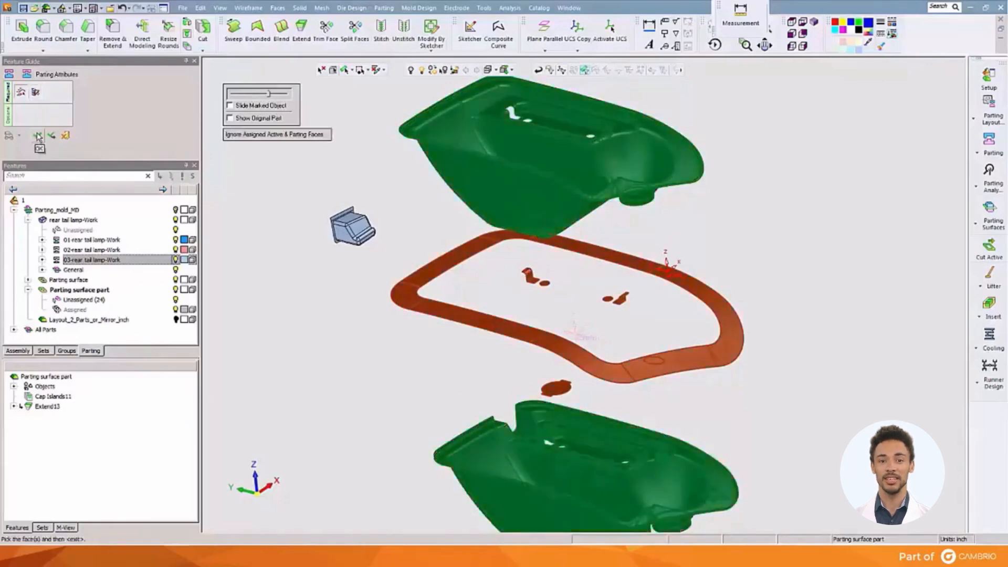
pyautogui.click(37, 136)
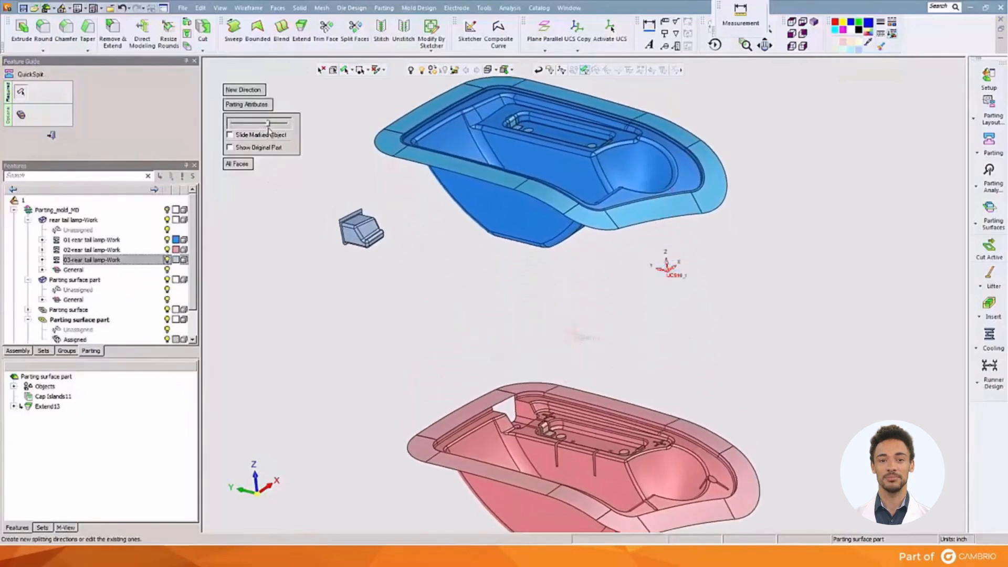
# Slide the split directions back together, inspect the closed lamp with its parting faces, and close QuickSplit.
pyautogui.moveTo(268, 131); pyautogui.dragTo(234, 132)
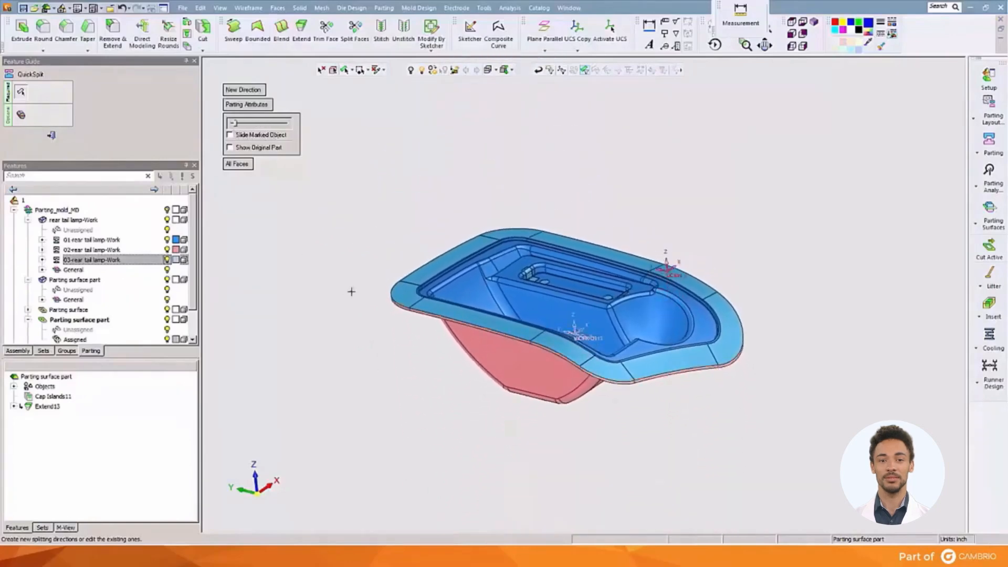
pyautogui.scroll(3, 407, 297)
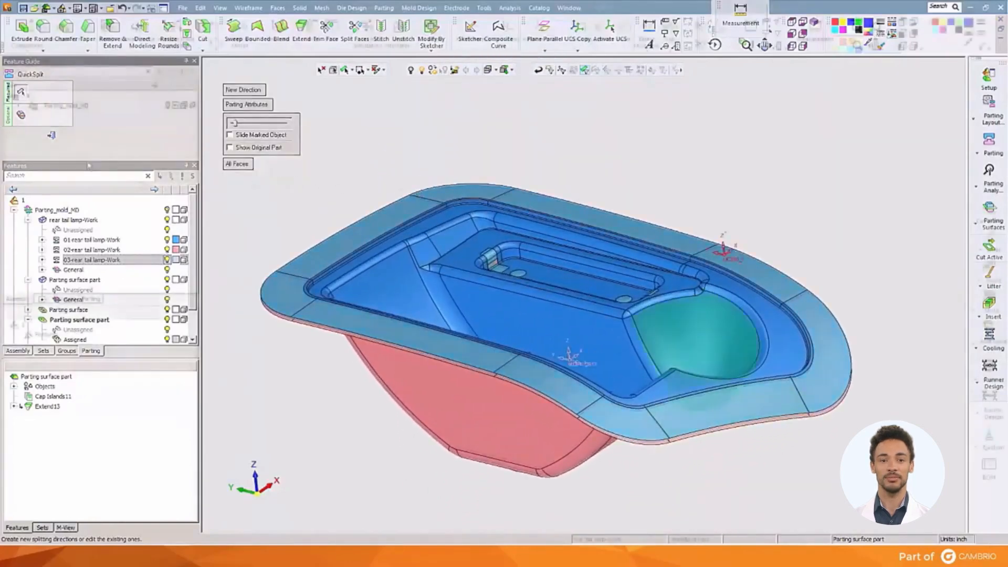
pyautogui.scroll(-3, 725, 169)
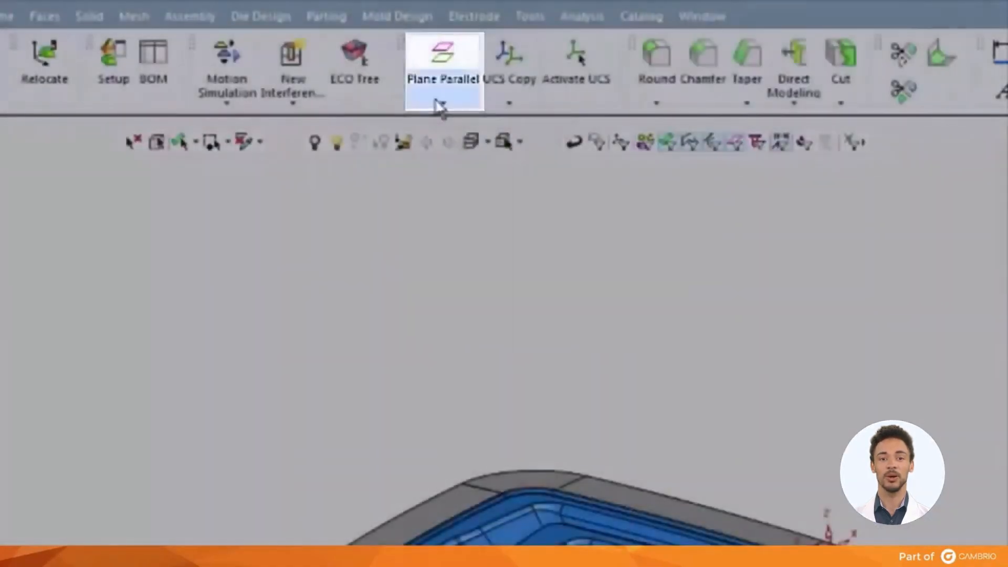
# Create a YZ main plane on the assembly UCS beside the lamp.
pyautogui.click(457, 79)
pyautogui.click(473, 139)
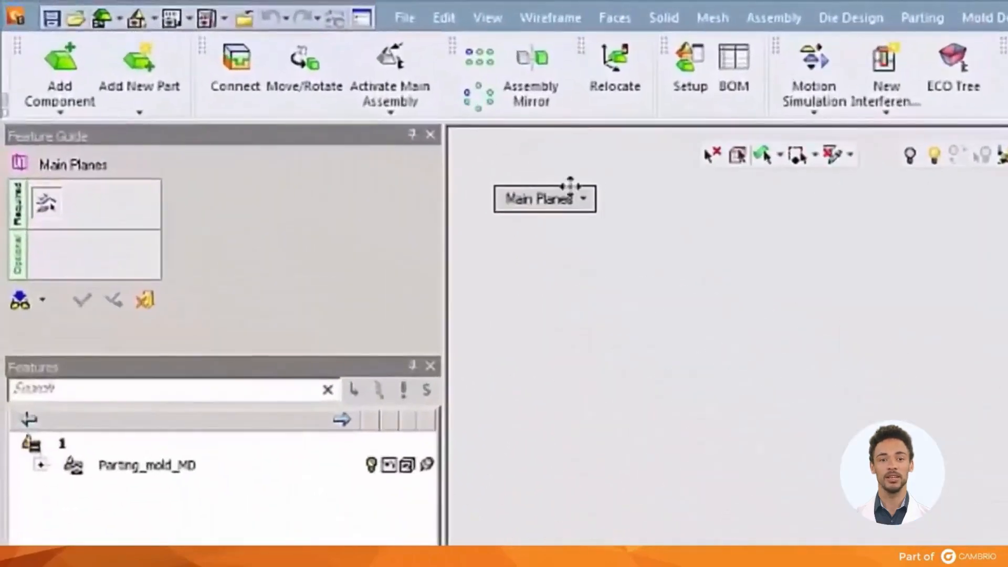
pyautogui.click(564, 210)
pyautogui.click(558, 261)
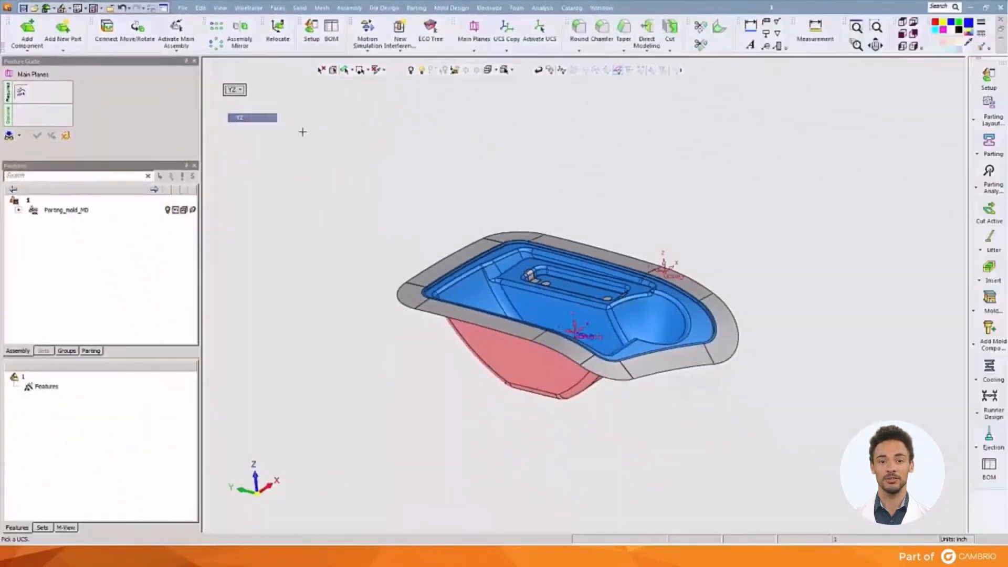
pyautogui.click(664, 266)
pyautogui.middleClick(586, 177)
pyautogui.click(585, 177)
pyautogui.keyDown('ctrl'); pyautogui.moveTo(579, 194); pyautogui.dragTo(524, 212); pyautogui.keyUp('ctrl')
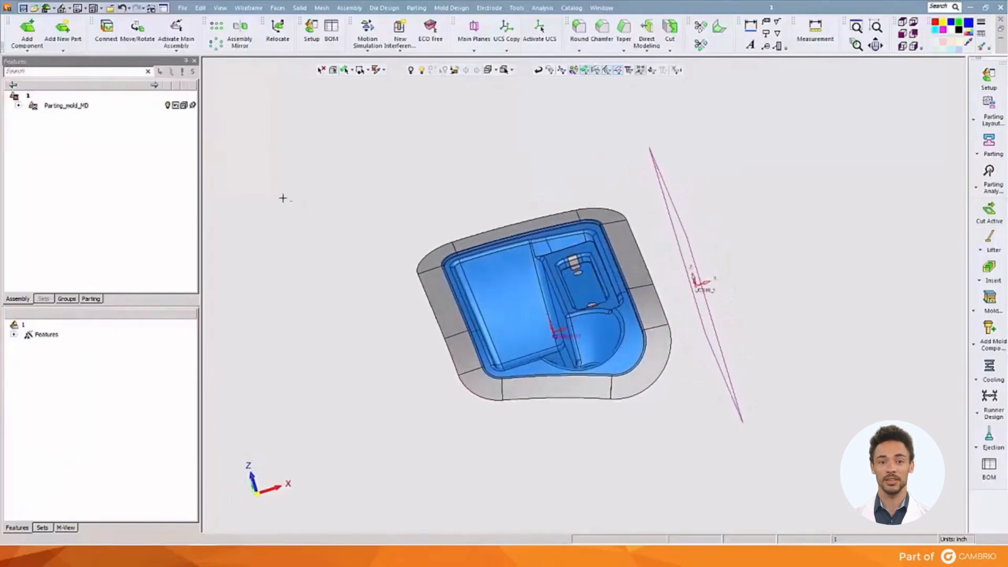
# Activate rear tail lamp-Work and mirror-copy the whole lamp about the YZ plane with Merge Off.
pyautogui.click(18, 107)
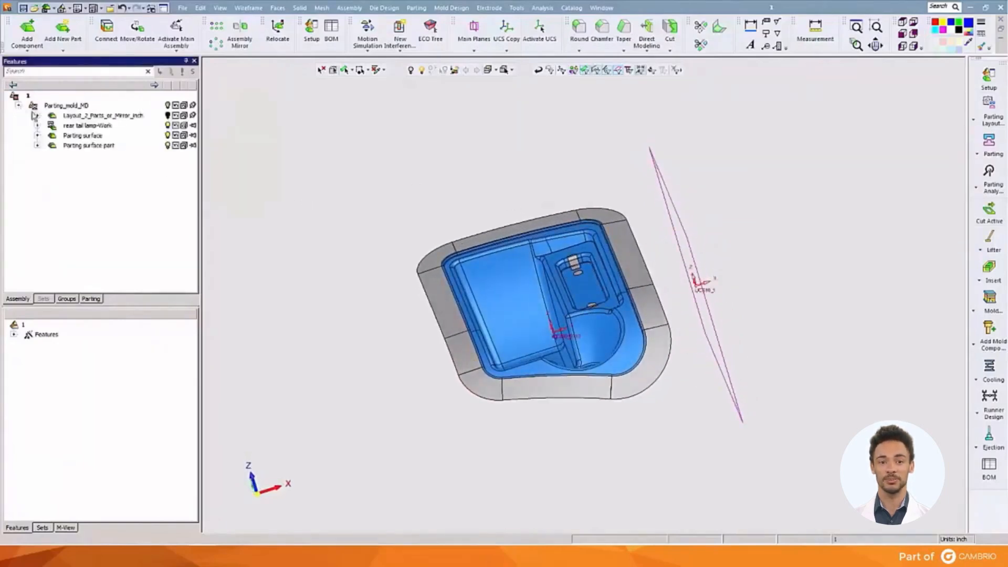
pyautogui.click(50, 125)
pyautogui.rightClick(64, 127)
pyautogui.click(69, 137)
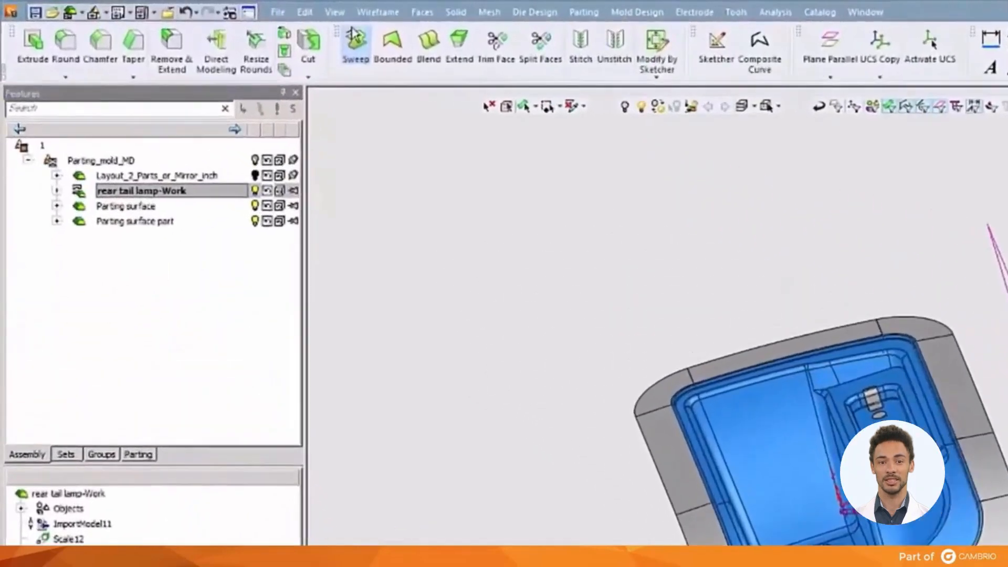
pyautogui.click(304, 11)
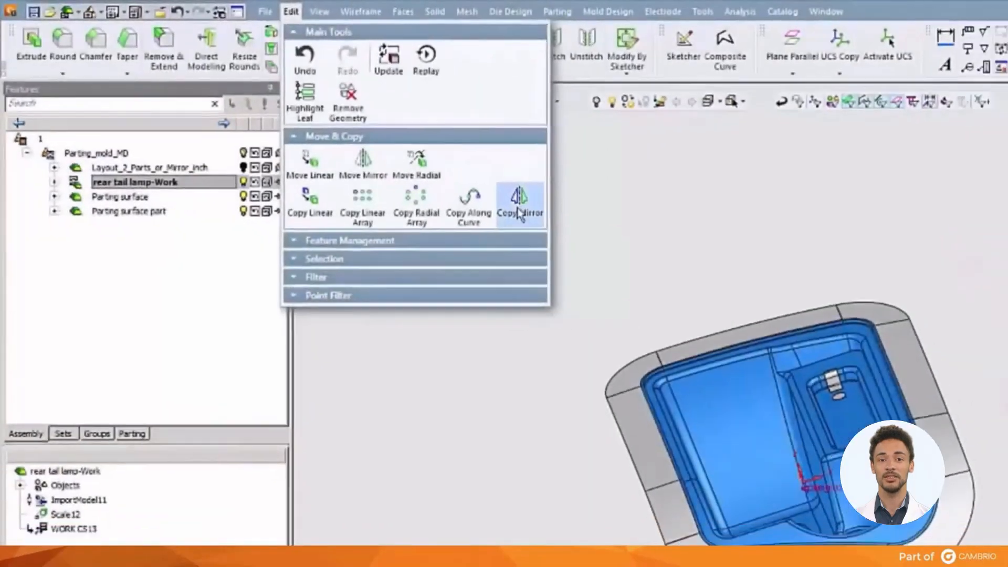
pyautogui.click(518, 213)
pyautogui.moveTo(425, 204); pyautogui.dragTo(651, 409)
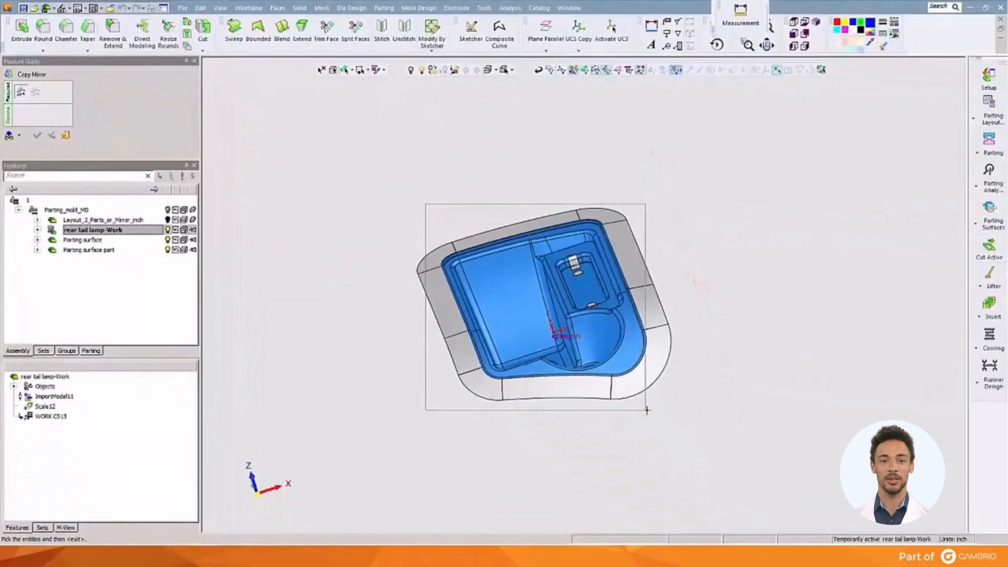
pyautogui.middleClick(651, 409)
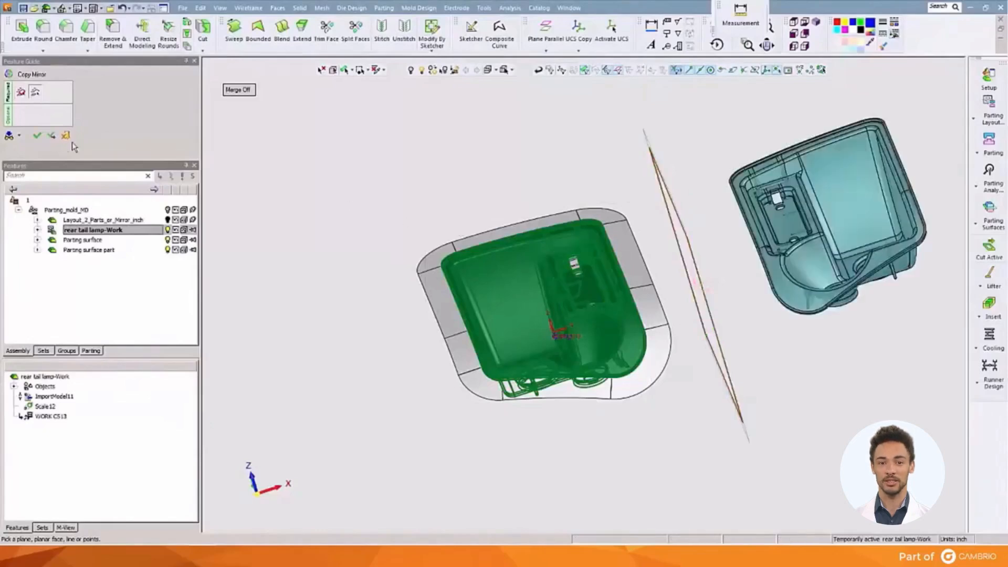
pyautogui.click(36, 135)
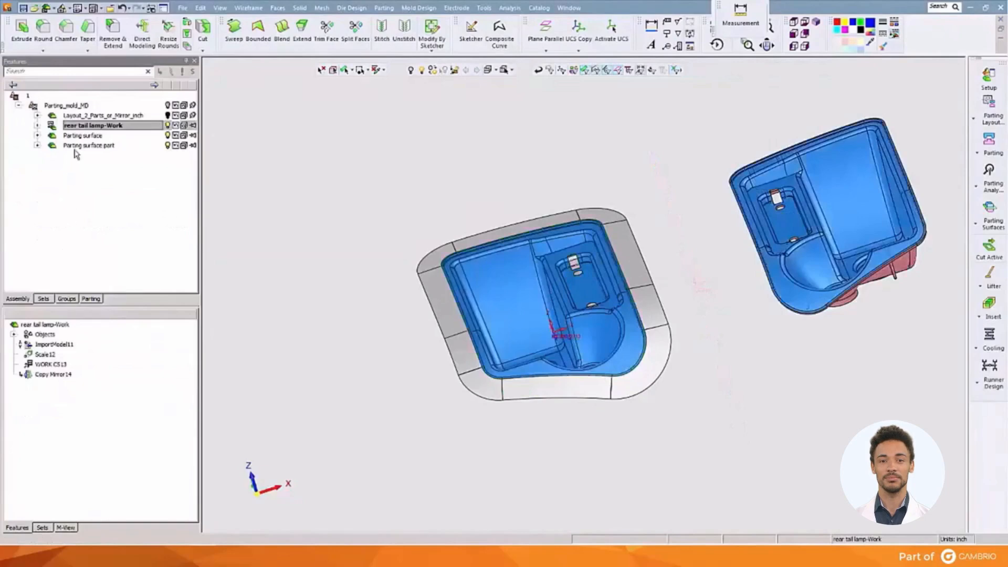
# Mirror-copy the faces of Parting surface part about the YZ plane and check both lamps in QuickSplit.
pyautogui.click(76, 147)
pyautogui.rightClick(74, 148)
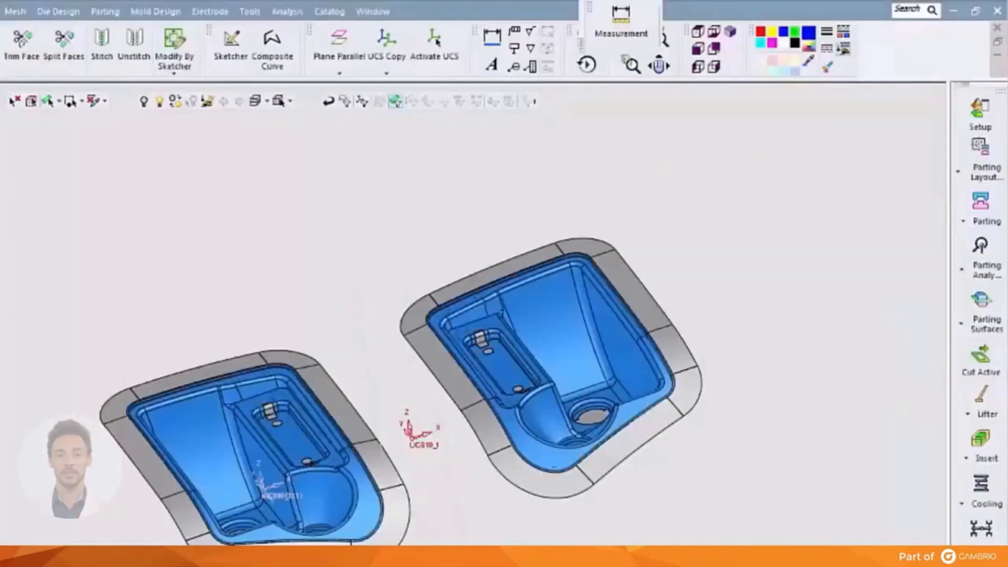
pyautogui.moveTo(134, 141); pyautogui.dragTo(231, 123)
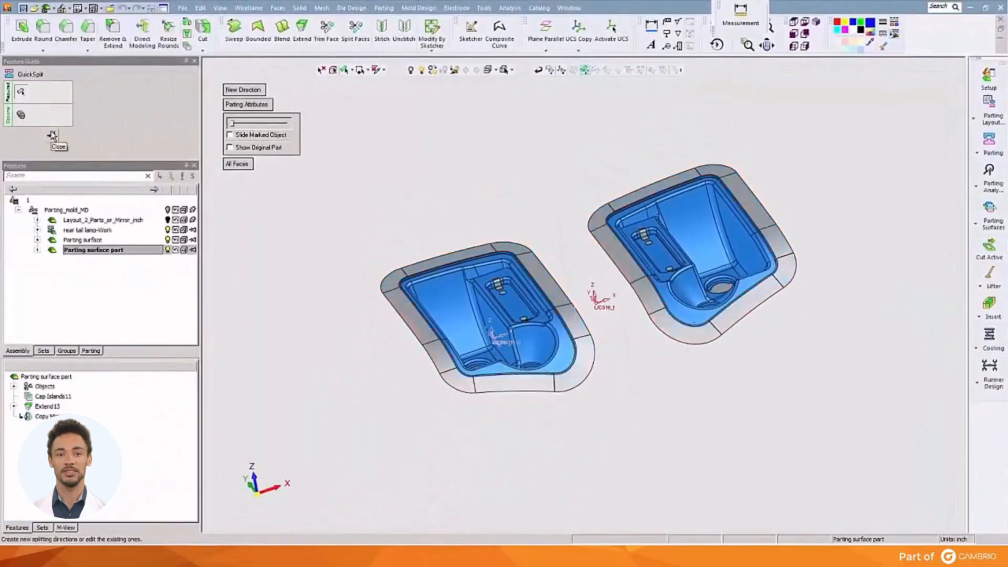
pyautogui.click(51, 136)
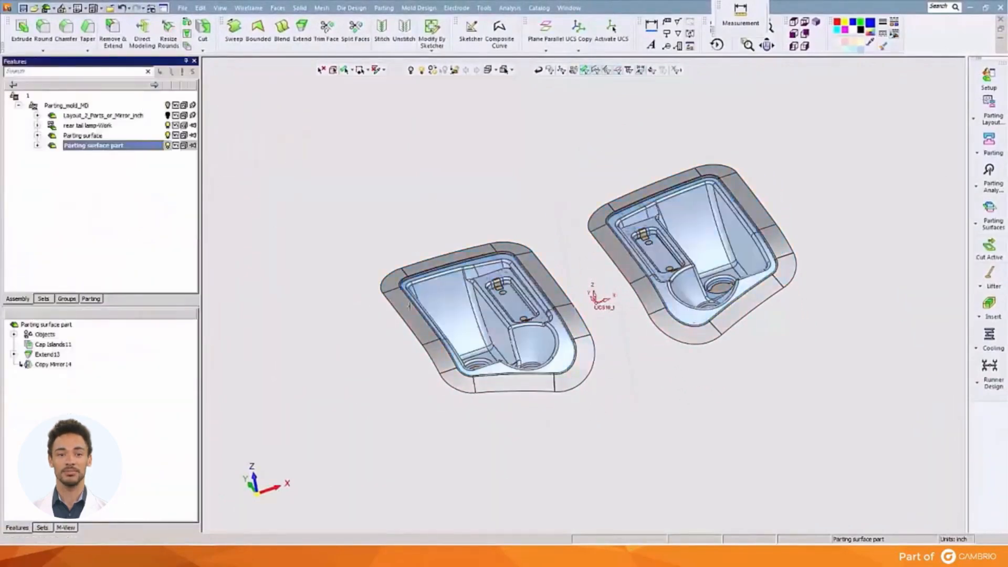
# Create blend surfaces bridging the facing outer edges of the two lamps' extension faces, using With Simplify and Multi Faces.
pyautogui.keyDown('ctrl'); pyautogui.moveTo(426, 301); pyautogui.dragTo(422, 238, button='right'); pyautogui.keyUp('ctrl')
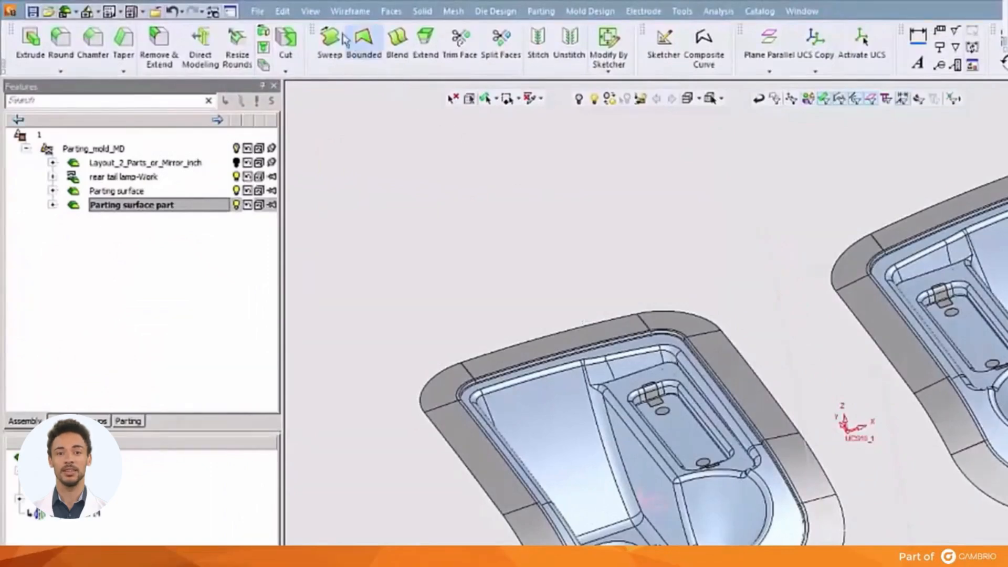
pyautogui.click(383, 13)
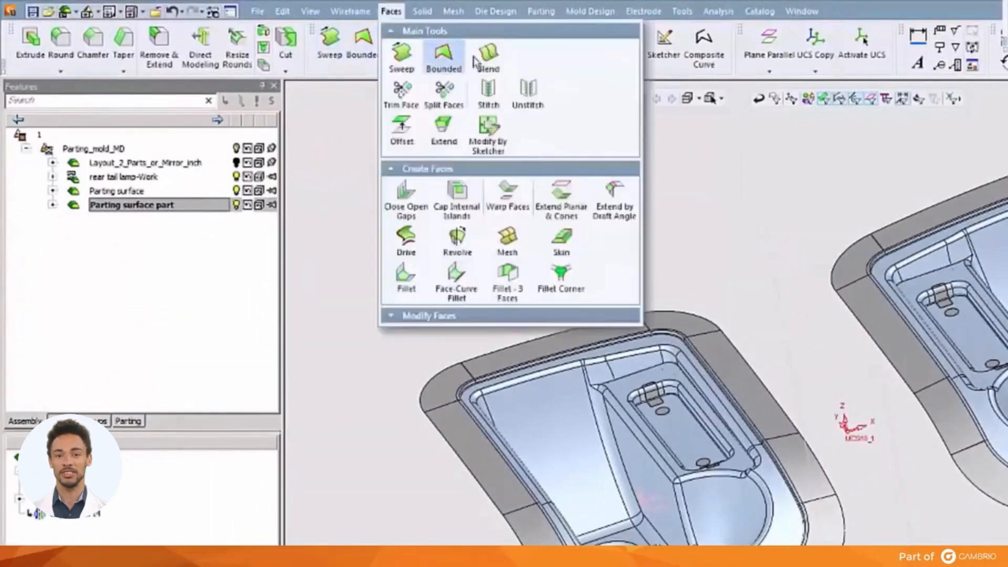
pyautogui.click(483, 62)
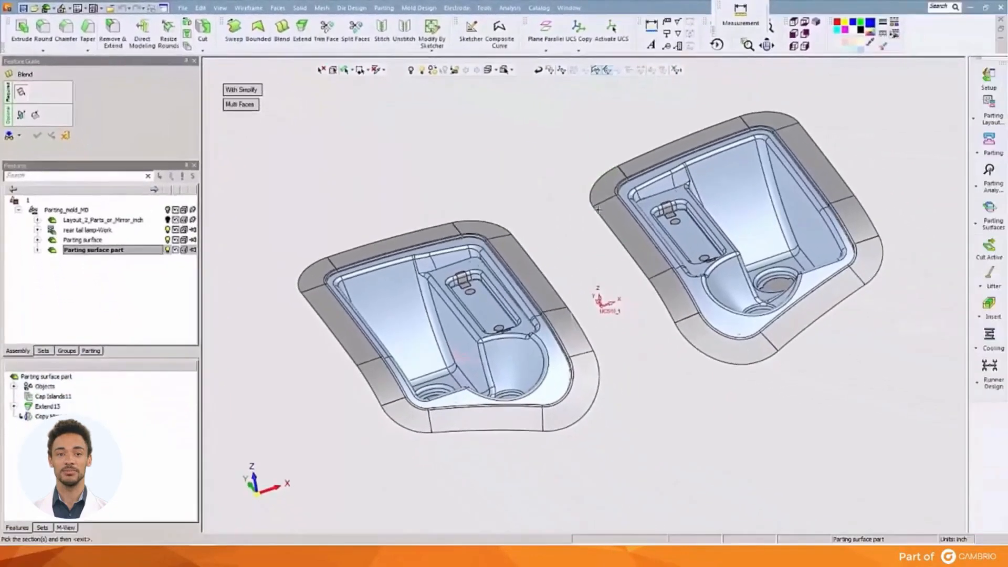
pyautogui.click(521, 247)
pyautogui.click(525, 187)
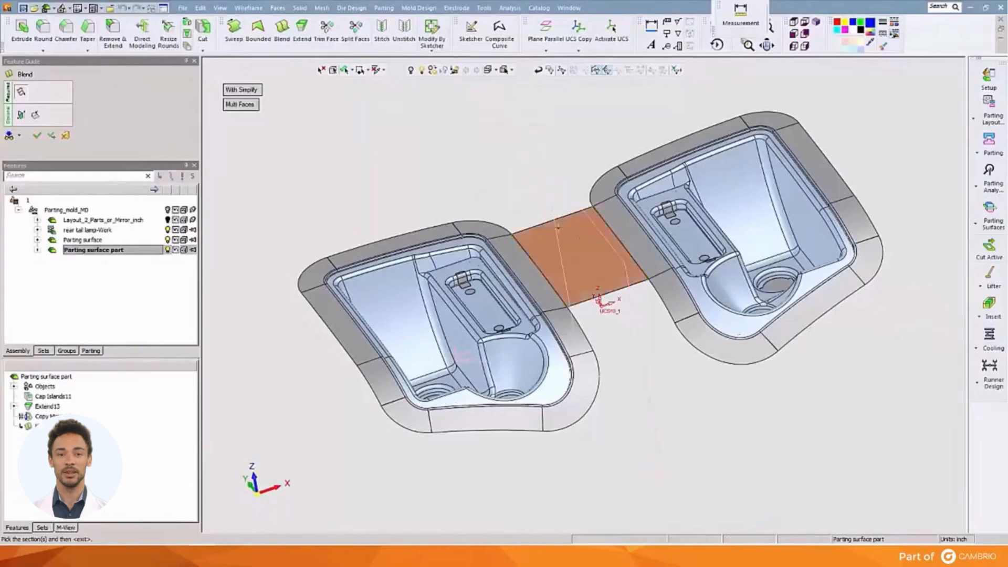
pyautogui.click(571, 314)
pyautogui.middleClick(483, 199)
pyautogui.click(481, 197)
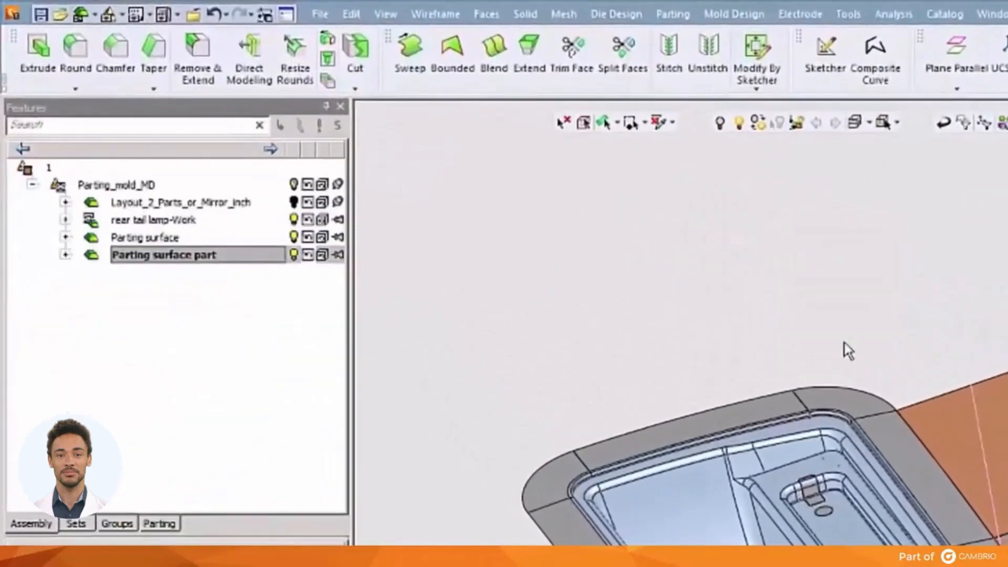
# Create a Through Points spline across the rear gap, joining the outer corner seam points of the two lamps' extension faces.
pyautogui.click(435, 14)
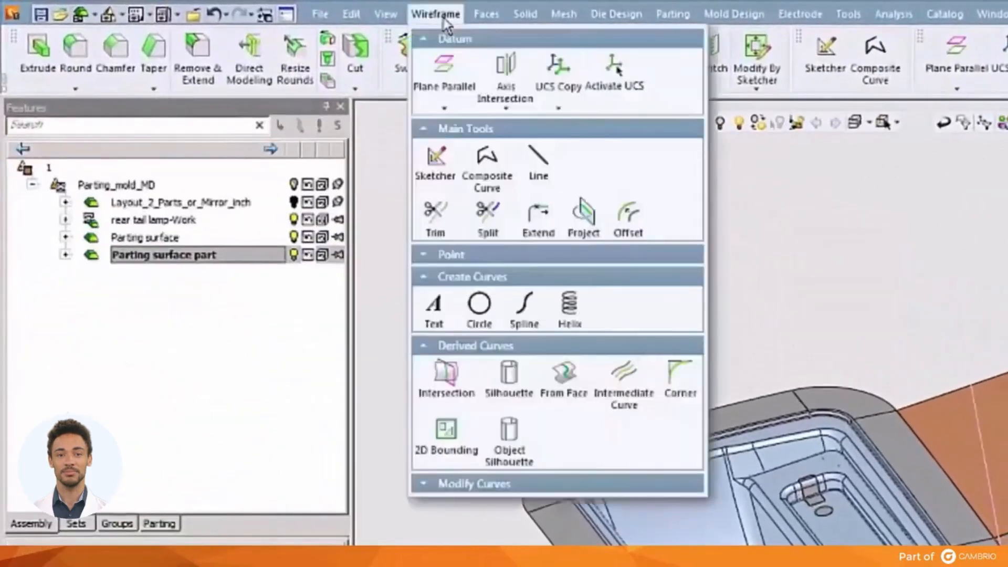
pyautogui.click(525, 309)
pyautogui.keyDown('ctrl'); pyautogui.moveTo(817, 529); pyautogui.dragTo(938, 562, button='middle'); pyautogui.keyUp('ctrl')
pyautogui.keyDown('ctrl'); pyautogui.moveTo(929, 559); pyautogui.dragTo(839, 173, button='right'); pyautogui.keyUp('ctrl')
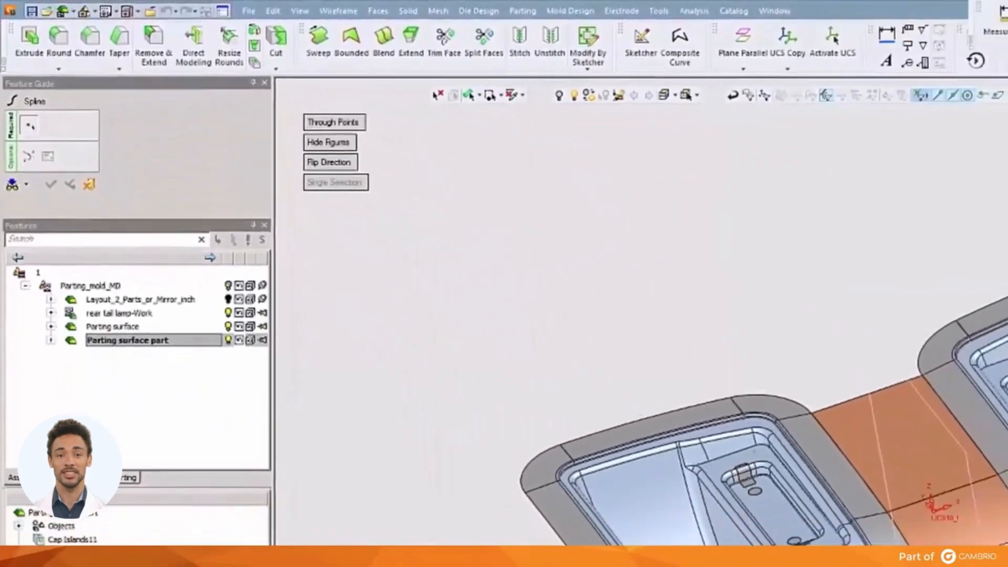
pyautogui.keyDown('ctrl'); pyautogui.moveTo(477, 98); pyautogui.dragTo(454, 52, button='right'); pyautogui.keyUp('ctrl')
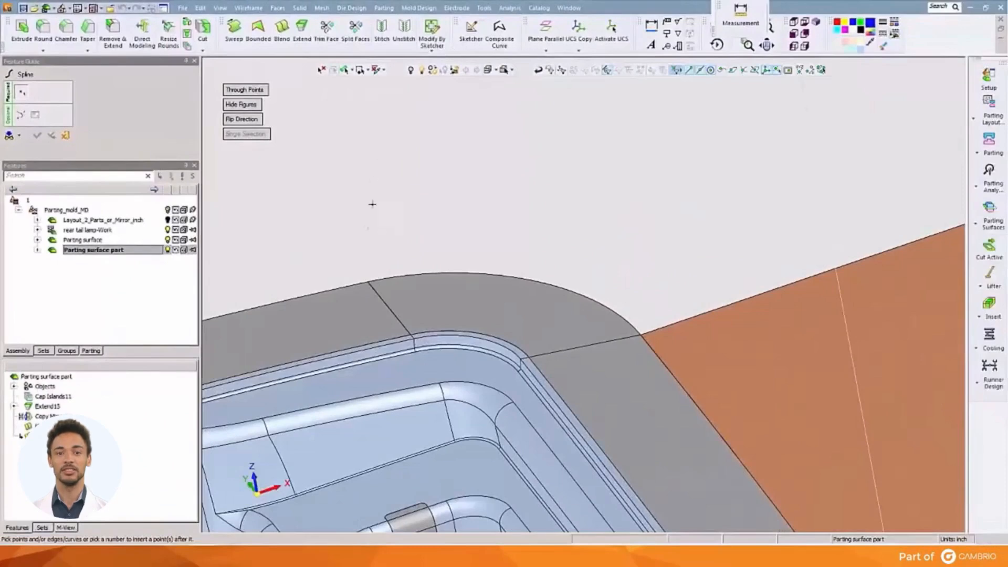
pyautogui.click(368, 287)
pyautogui.keyDown('ctrl'); pyautogui.moveTo(422, 257); pyautogui.dragTo(440, 315, button='right'); pyautogui.keyUp('ctrl')
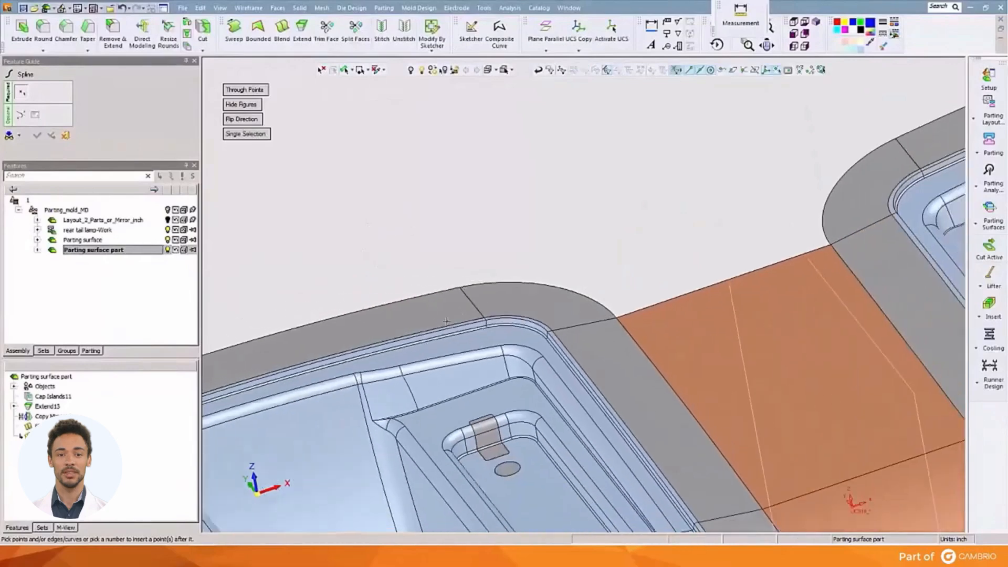
pyautogui.keyDown('ctrl'); pyautogui.moveTo(609, 277); pyautogui.dragTo(330, 383, button='middle'); pyautogui.keyUp('ctrl')
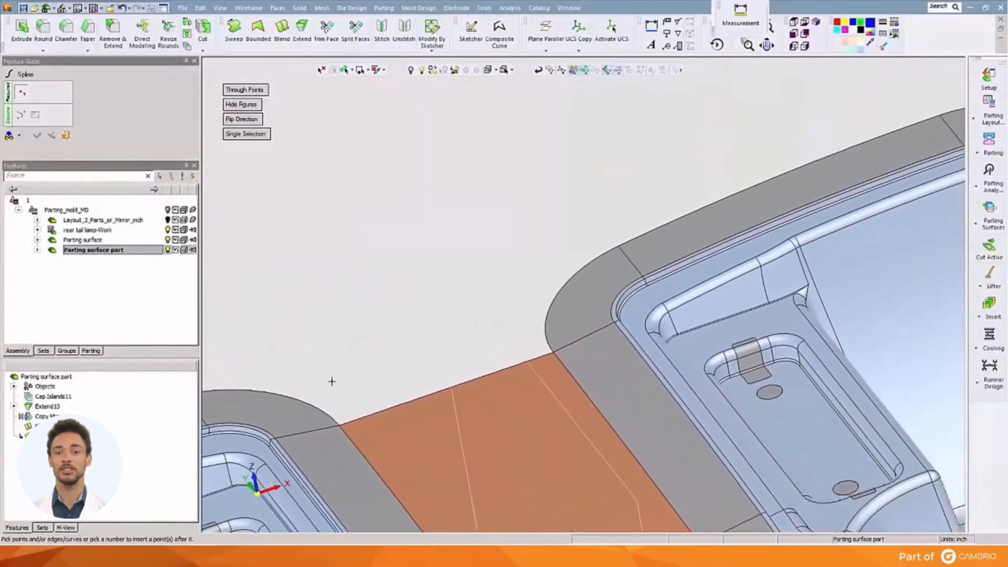
pyautogui.keyDown('ctrl'); pyautogui.moveTo(616, 271); pyautogui.dragTo(666, 55, button='right'); pyautogui.keyUp('ctrl')
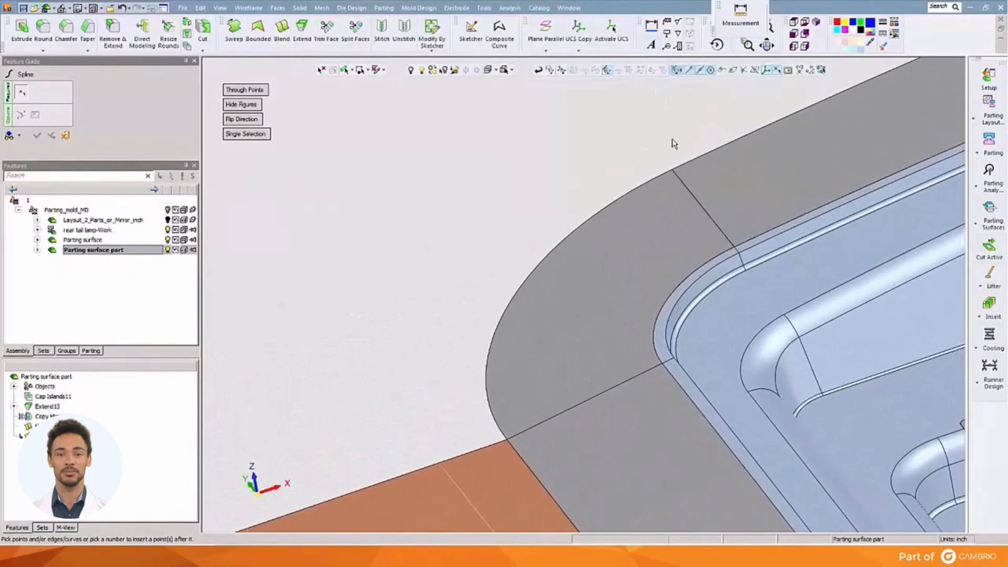
pyautogui.click(677, 168)
pyautogui.keyDown('ctrl'); pyautogui.moveTo(660, 151); pyautogui.dragTo(638, 299, button='right'); pyautogui.keyUp('ctrl')
pyautogui.keyDown('ctrl'); pyautogui.moveTo(657, 283); pyautogui.dragTo(870, 165, button='middle'); pyautogui.keyUp('ctrl')
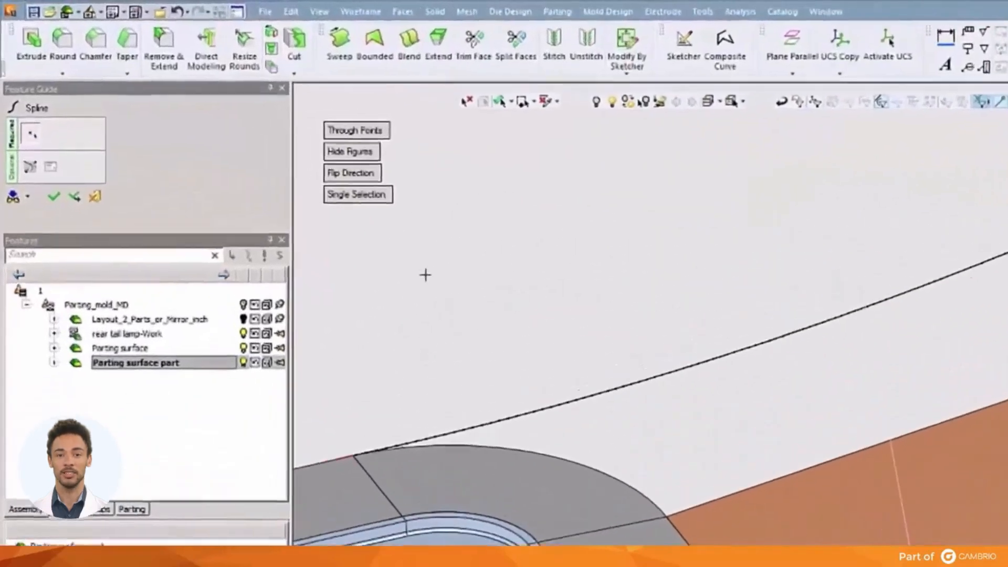
pyautogui.middleClick(330, 214)
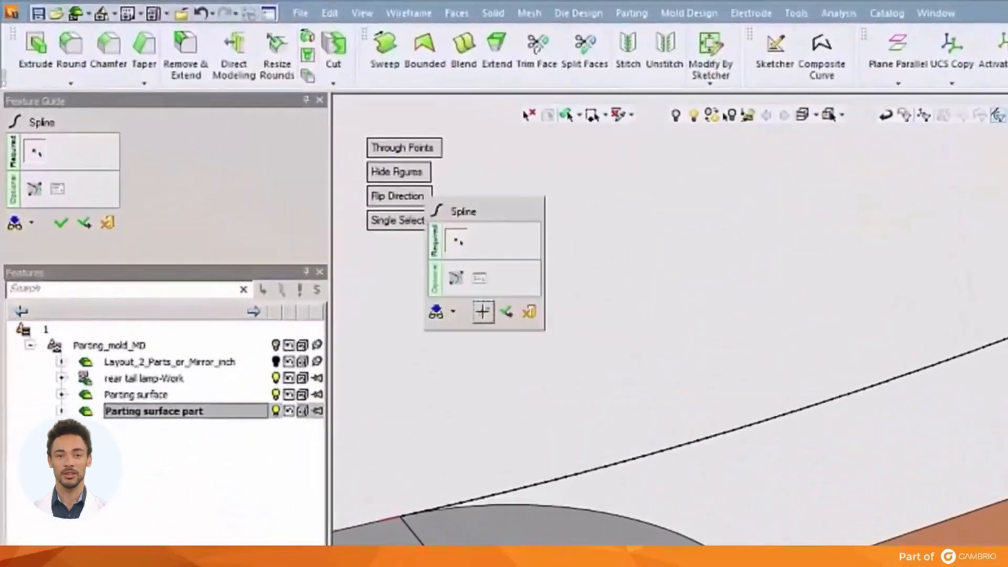
pyautogui.click(483, 314)
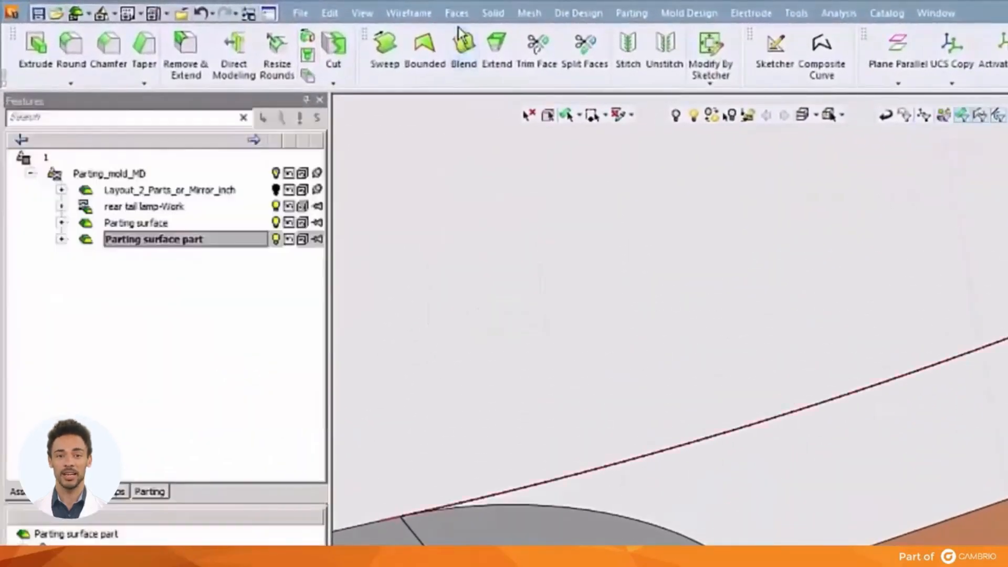
# Create a closed composite curve along the open edges around the rear gap, from the new spline to the adjoining corner and blend edges.
pyautogui.click(423, 17)
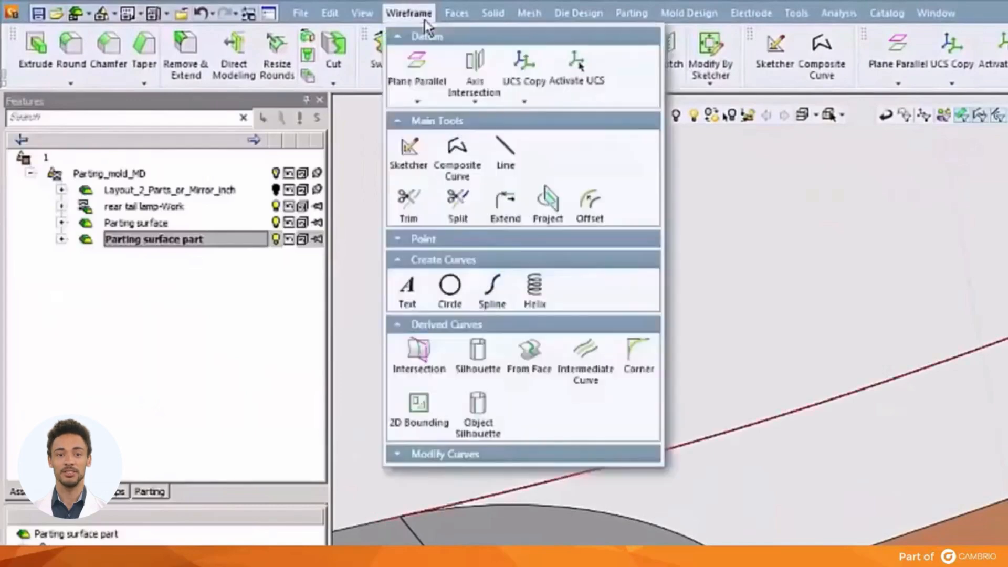
pyautogui.click(458, 155)
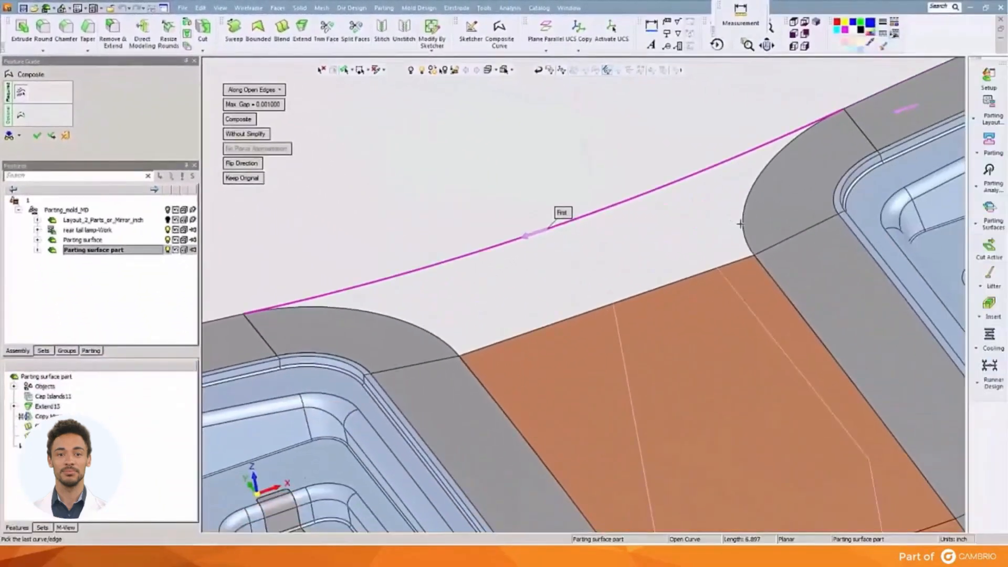
pyautogui.click(742, 226)
pyautogui.middleClick(630, 133)
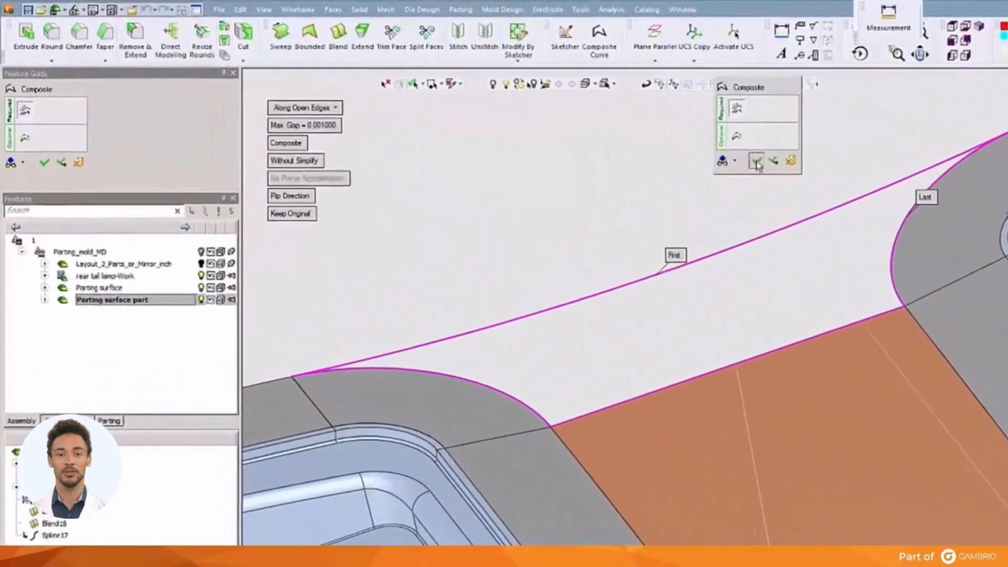
pyautogui.click(630, 135)
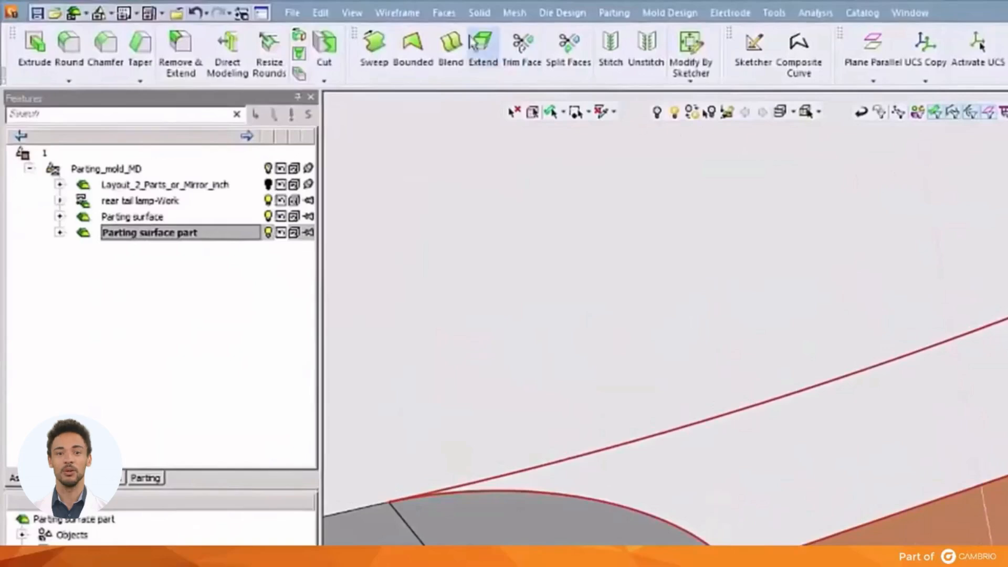
# Fill the closed rear contour between the two lamps with a Free bounded face.
pyautogui.click(444, 13)
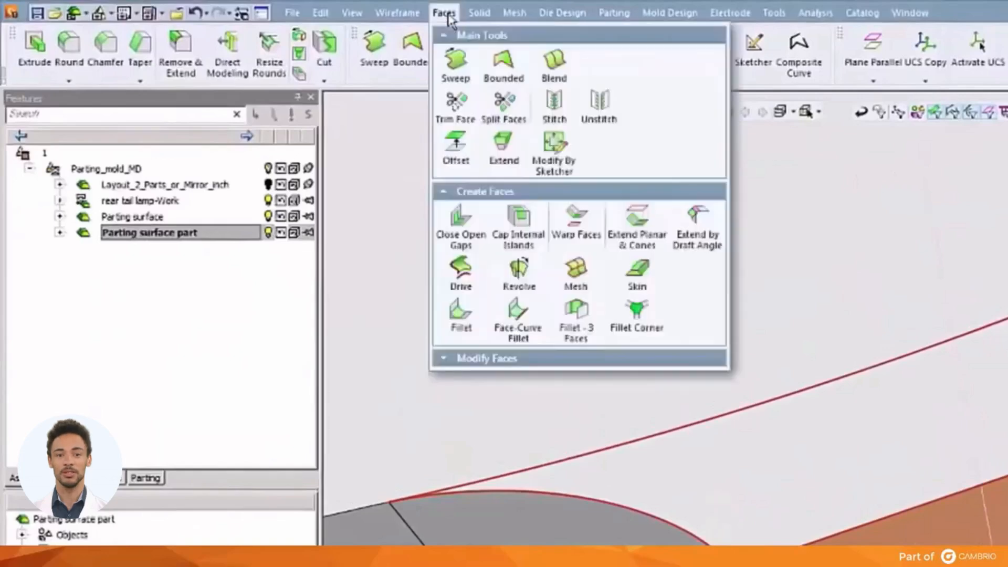
pyautogui.click(491, 68)
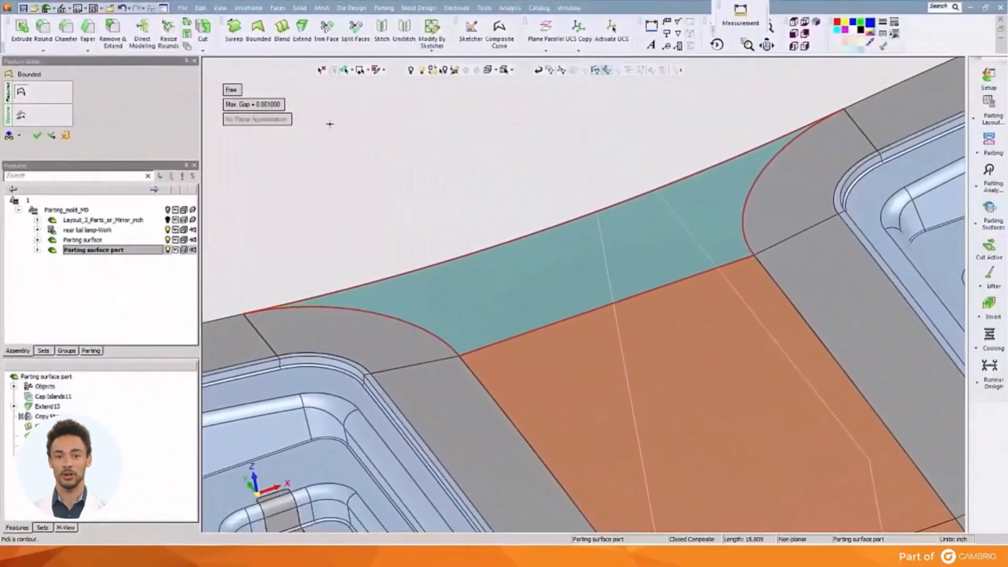
pyautogui.middleClick(330, 124)
pyautogui.click(330, 124)
pyautogui.keyDown('ctrl'); pyautogui.moveTo(508, 141); pyautogui.dragTo(530, 283, button='right'); pyautogui.keyUp('ctrl')
pyautogui.keyDown('ctrl'); pyautogui.moveTo(530, 282); pyautogui.dragTo(450, 143, button='middle'); pyautogui.keyUp('ctrl')
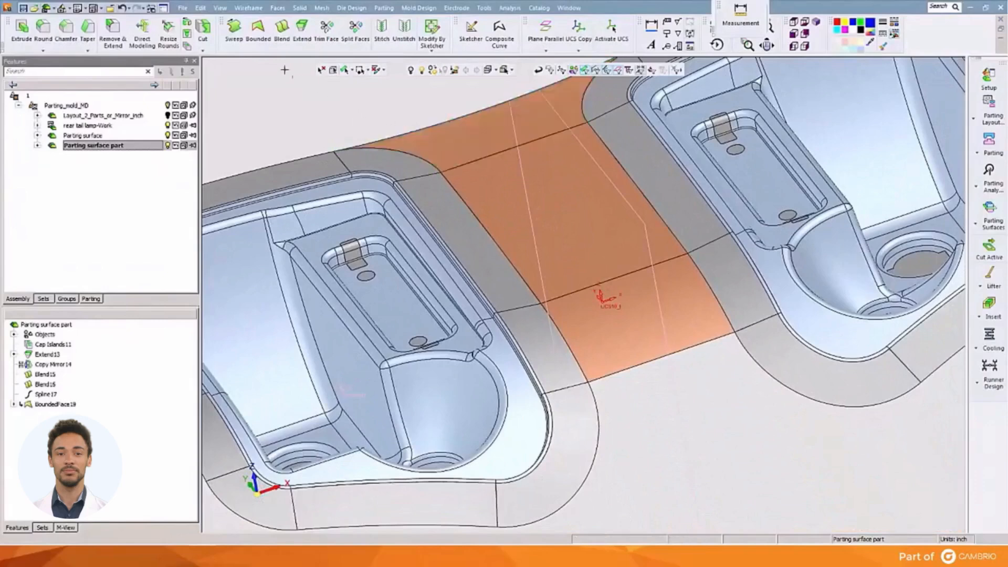
# Create a Through Points spline across the front gap, connecting the outer seam points of both lamps' extension faces.
pyautogui.click(248, 8)
pyautogui.click(301, 171)
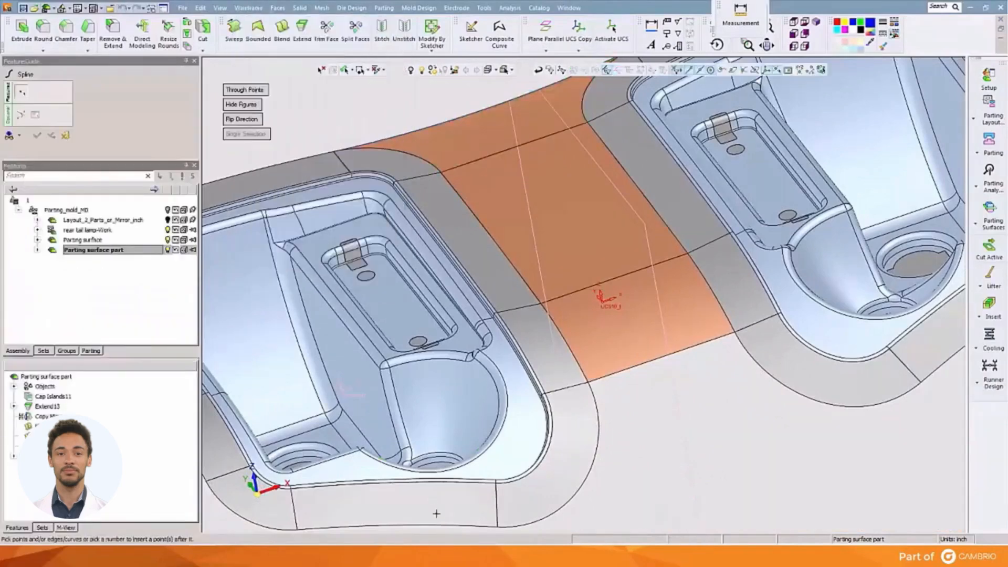
pyautogui.click(495, 530)
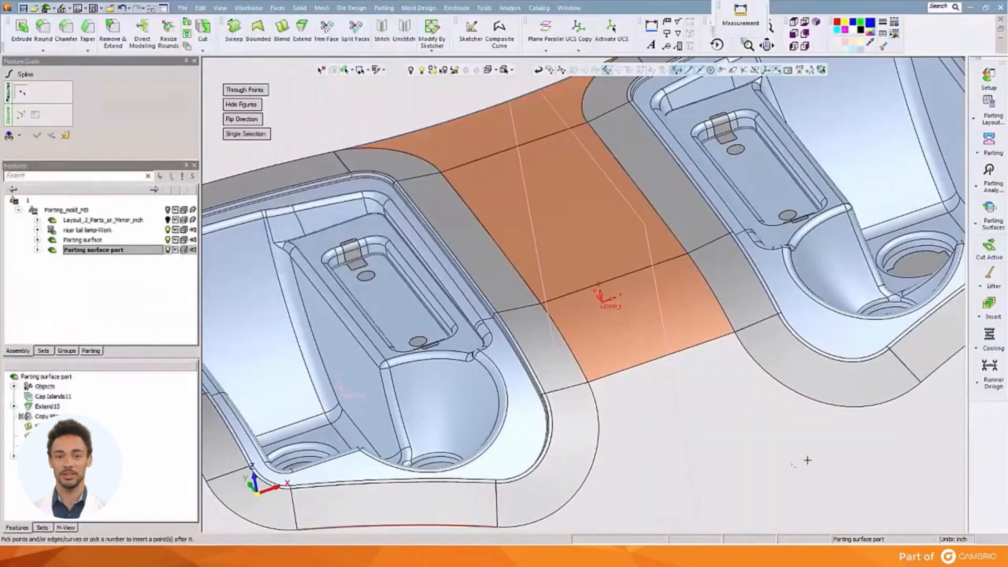
pyautogui.click(928, 380)
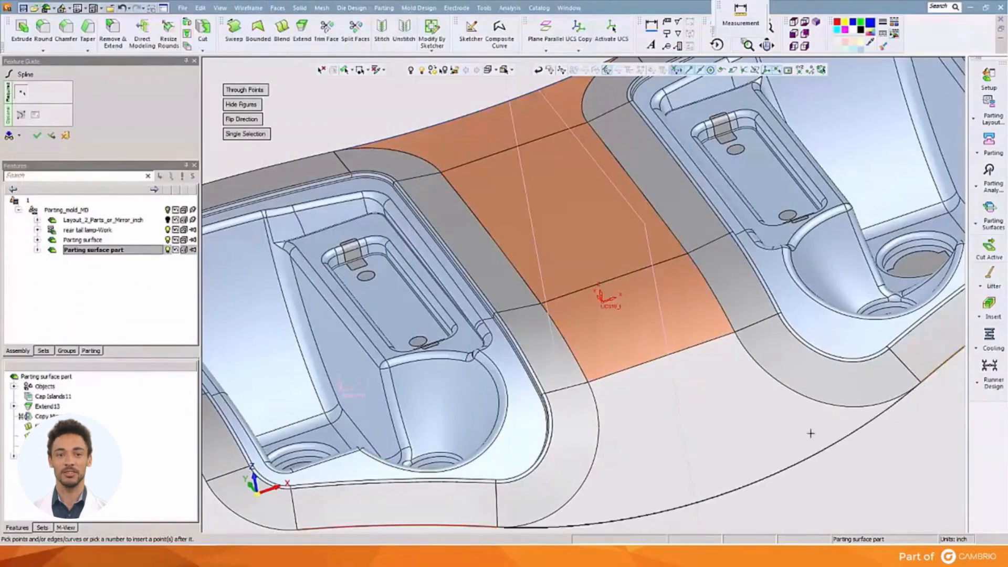
pyautogui.rightClick(735, 418)
pyautogui.click(737, 420)
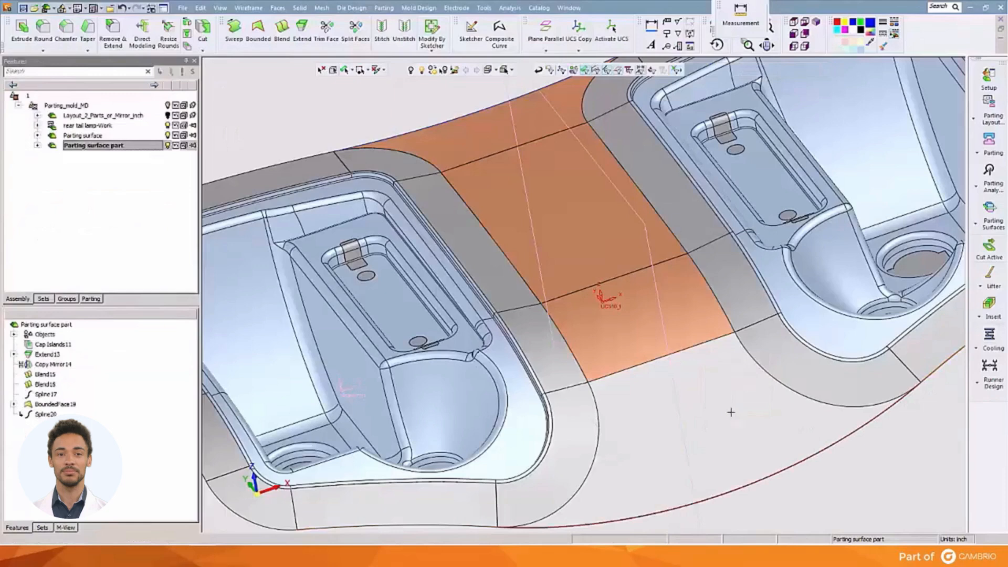
# Join the front gap's open edges and spline into a closed composite curve and fill it with a bounded face.
pyautogui.click(504, 44)
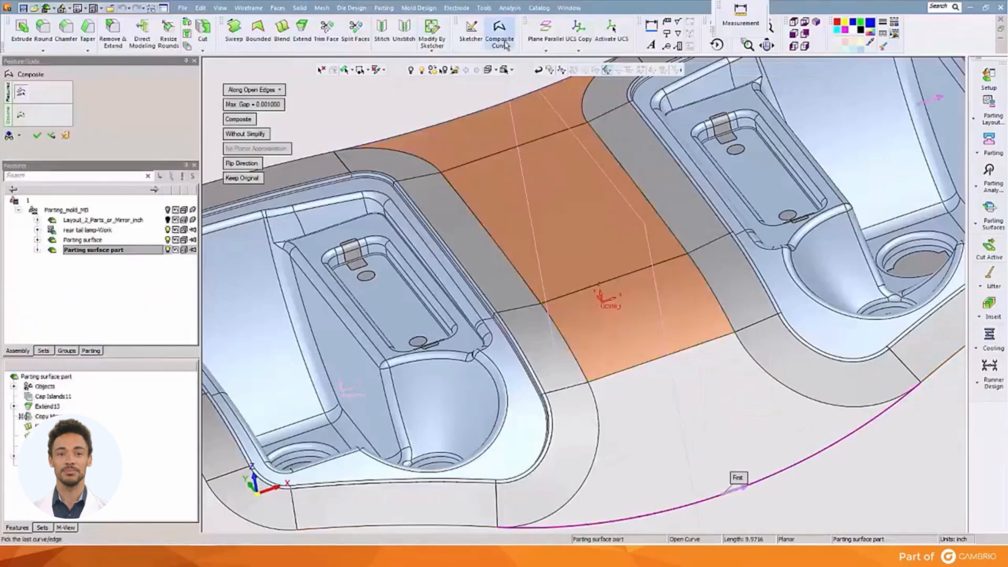
pyautogui.click(598, 403)
pyautogui.rightClick(597, 404)
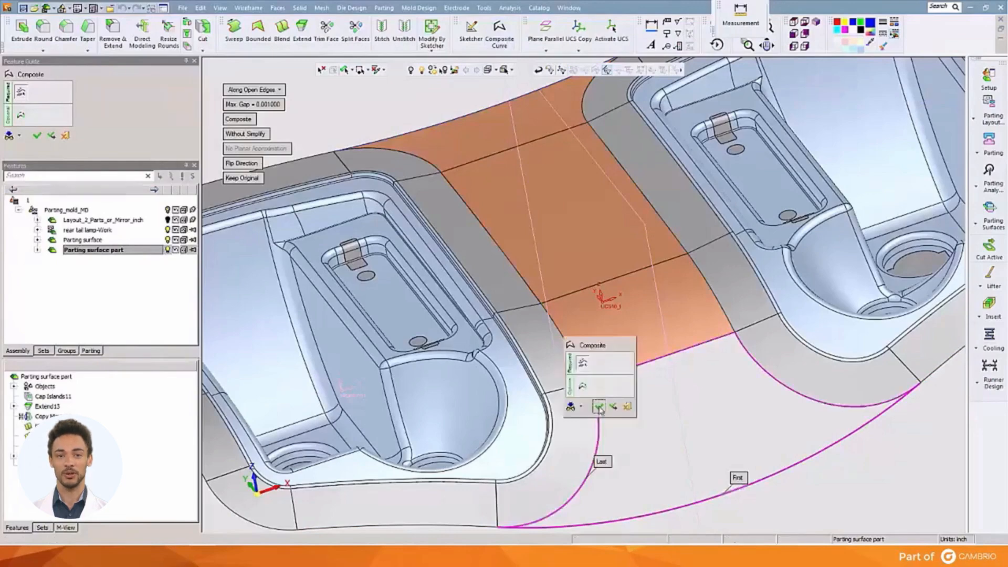
pyautogui.click(599, 407)
pyautogui.click(287, 8)
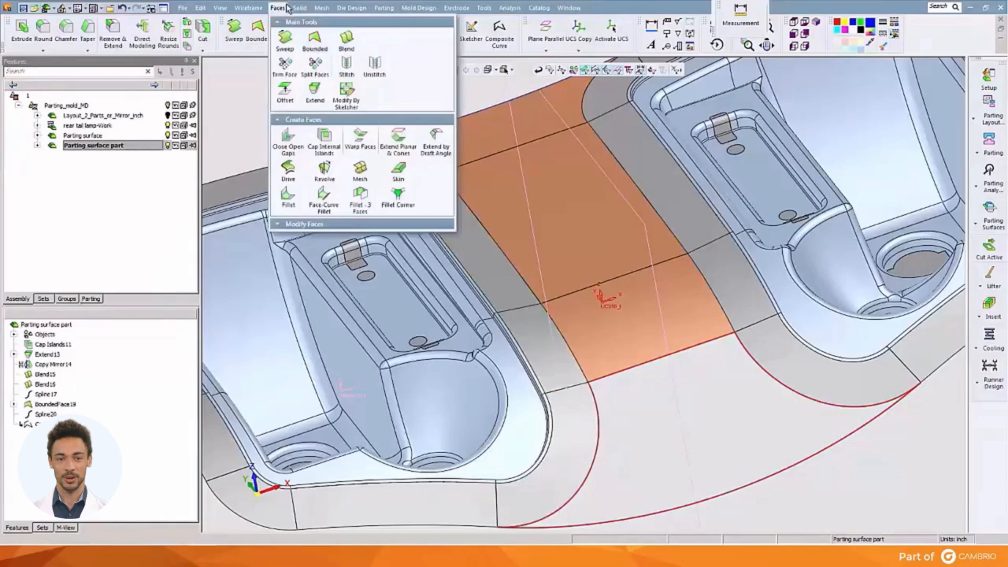
pyautogui.click(314, 39)
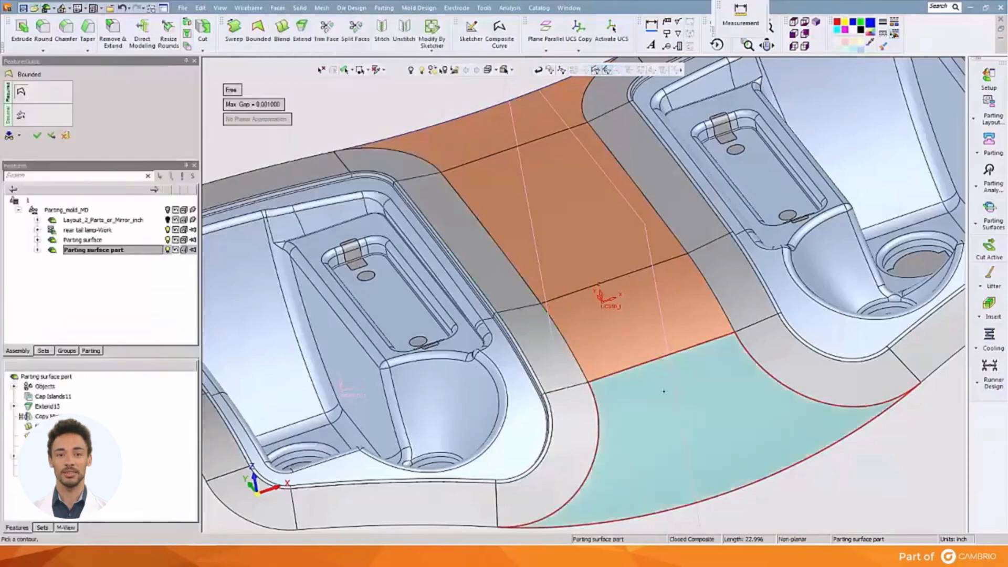
pyautogui.click(664, 392)
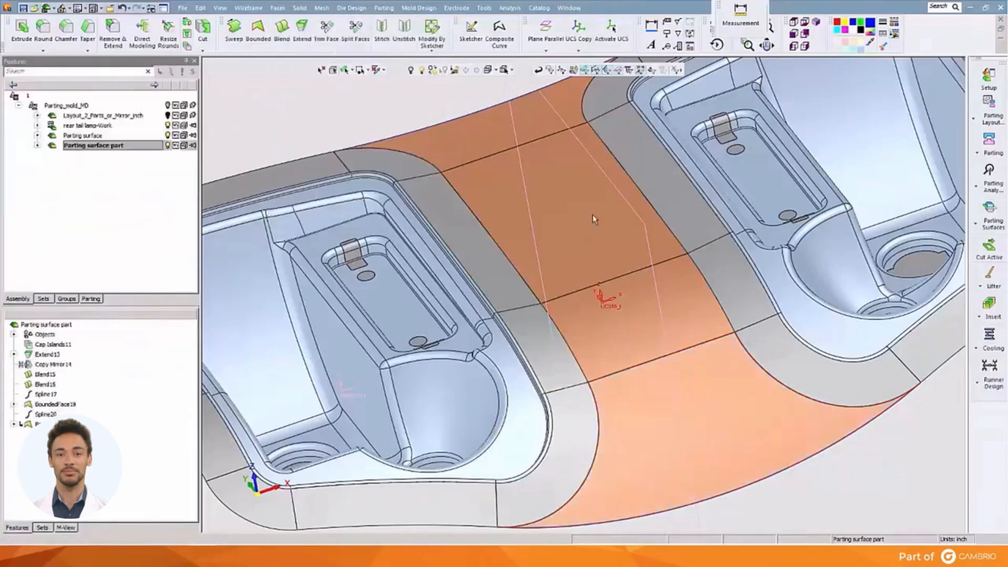
# Create a composite curve along the open outer edges around the whole two-lamp parting surface.
pyautogui.scroll(-2, 592, 215)
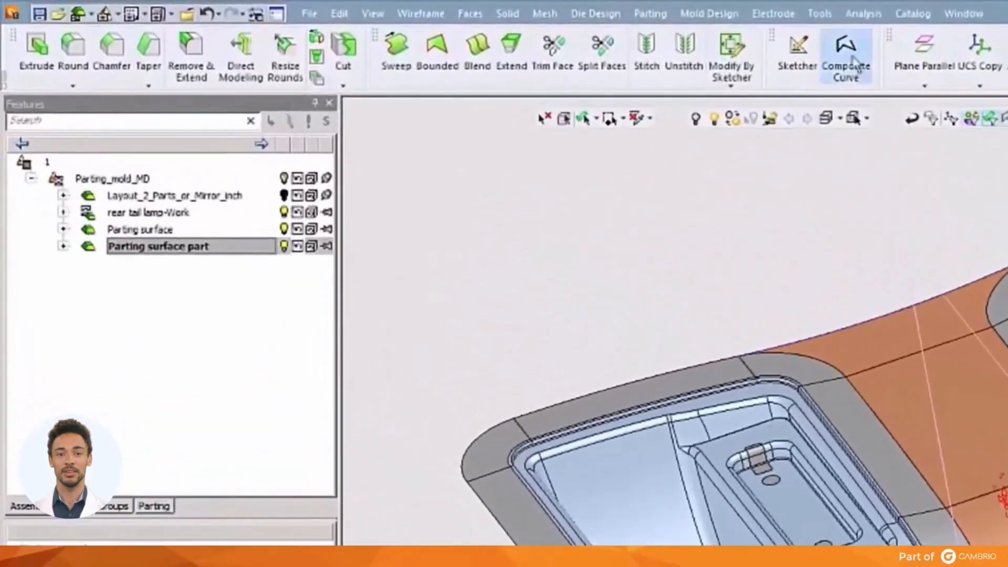
pyautogui.click(847, 53)
pyautogui.click(618, 384)
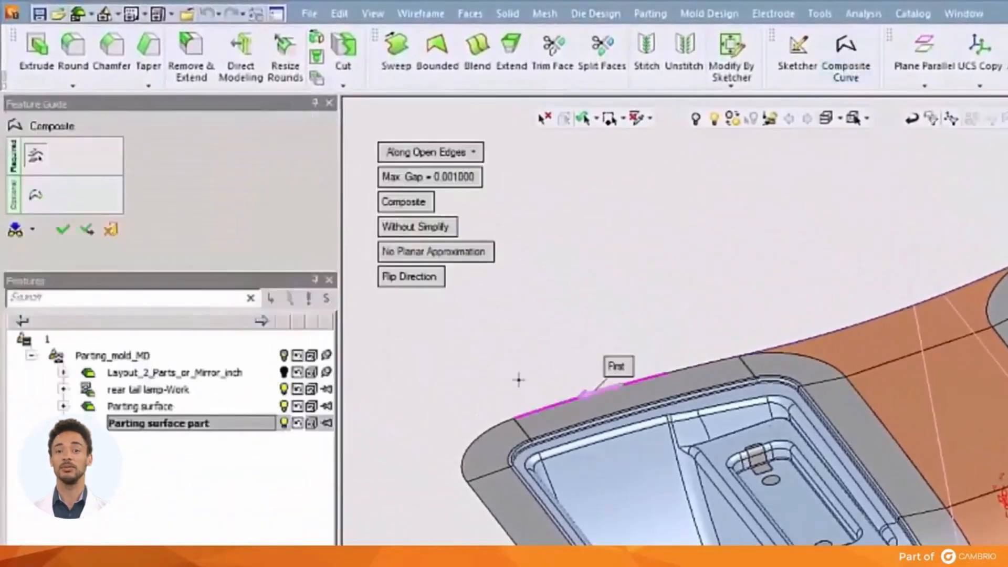
pyautogui.click(678, 371)
pyautogui.middleClick(671, 311)
pyautogui.click(670, 311)
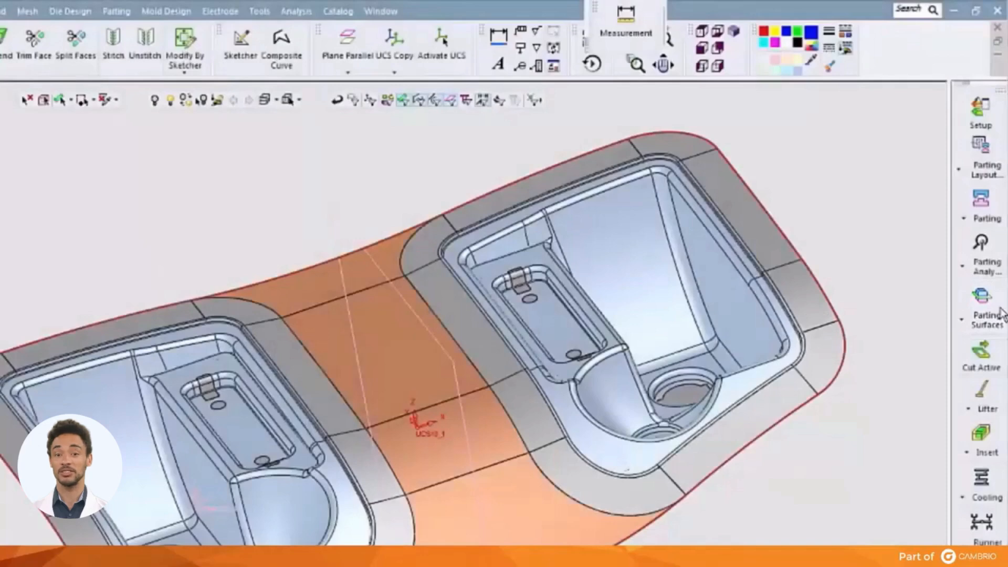
# Create an external parting surface from the outer composite contour with a width of 10 inches.
pyautogui.click(994, 311)
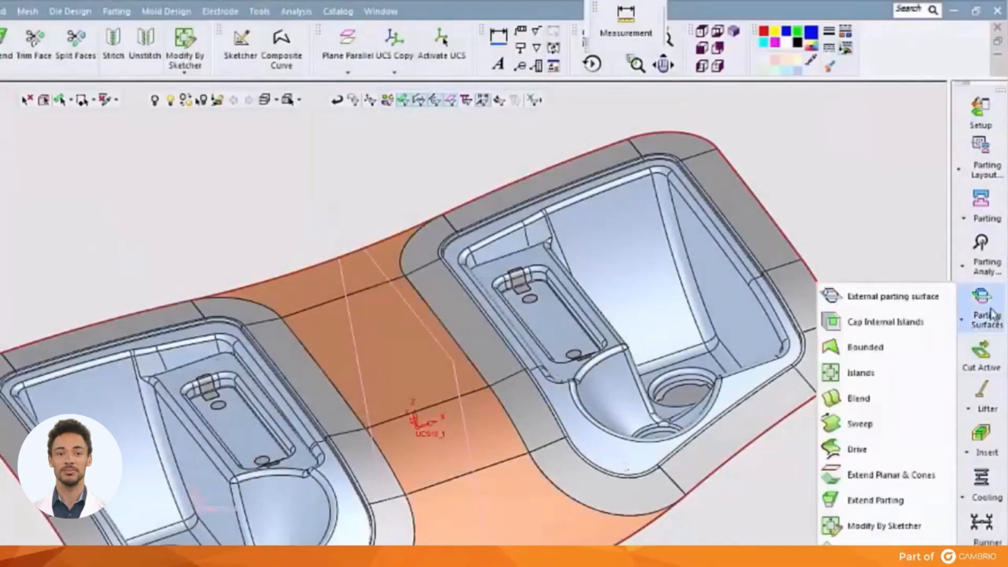
pyautogui.click(895, 295)
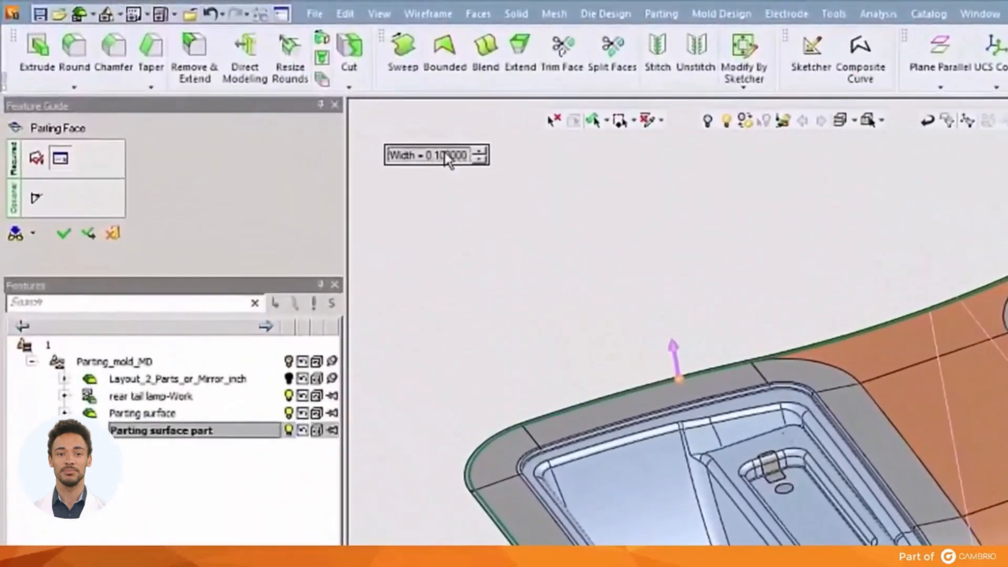
pyautogui.click(345, 120)
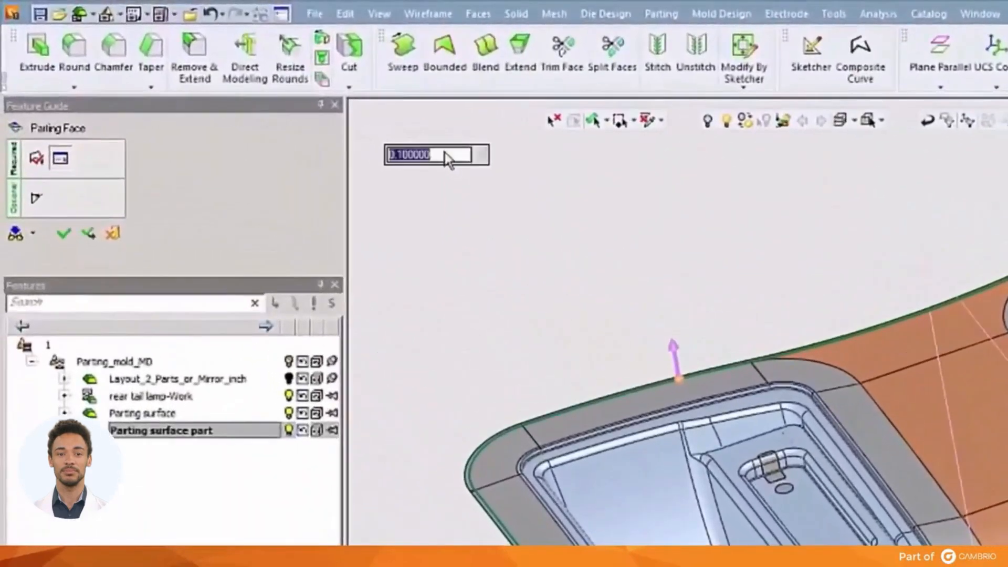
pyautogui.write('10')
pyautogui.press('Return')
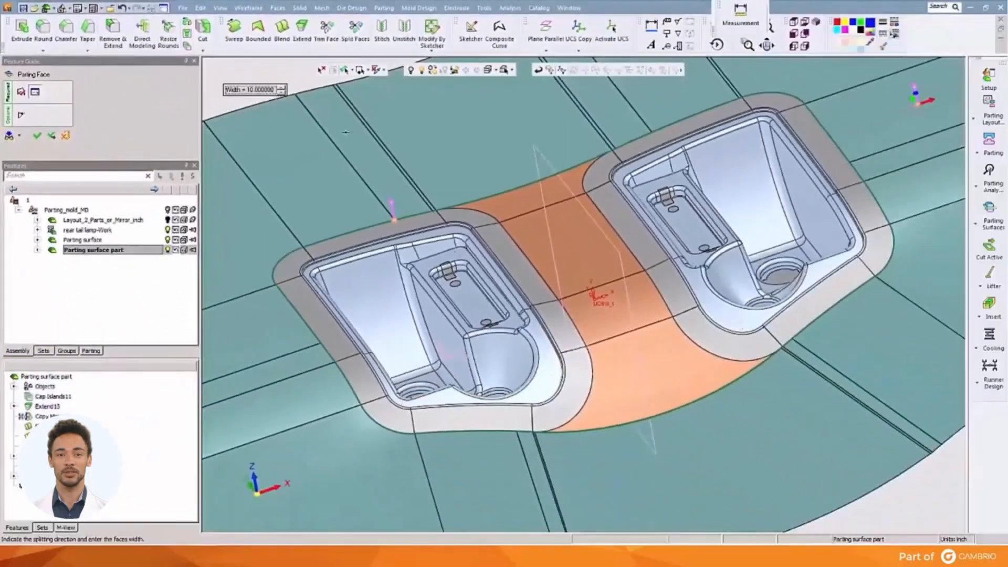
pyautogui.scroll(-4, 386, 136)
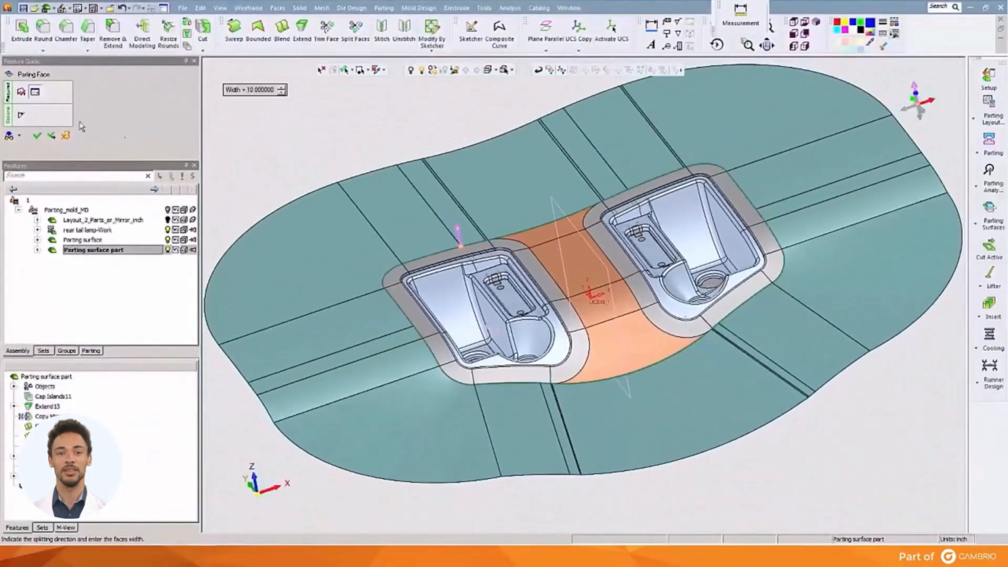
pyautogui.click(37, 135)
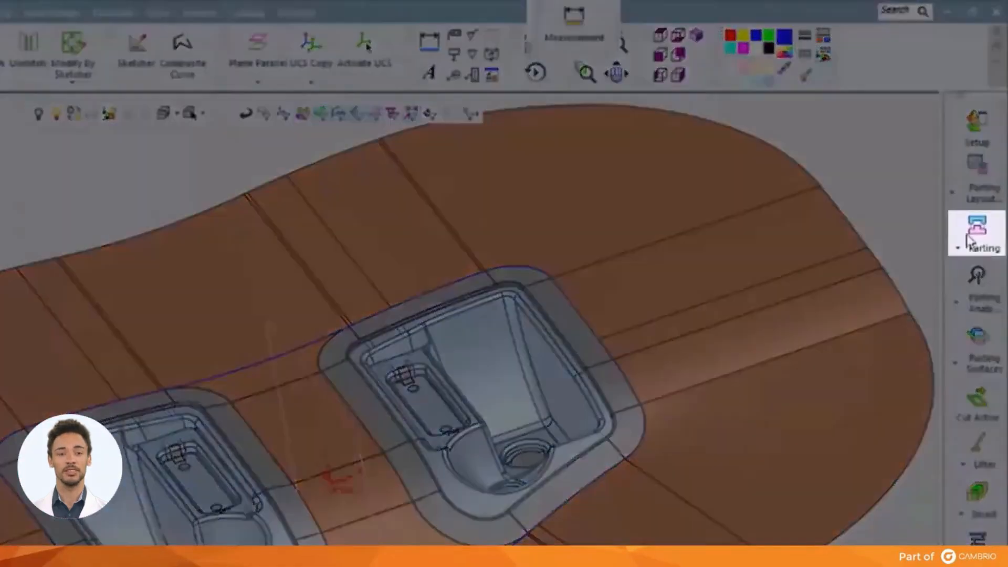
# Run QuickSplit and slide the split directions apart and back to check the separation of the two-lamp parting.
pyautogui.click(976, 228)
pyautogui.click(942, 228)
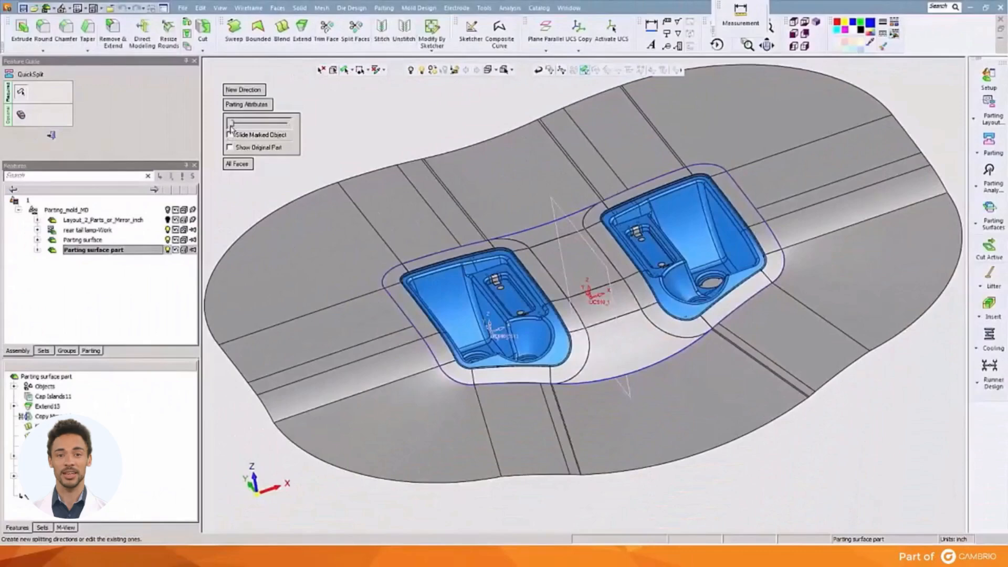
pyautogui.moveTo(230, 124); pyautogui.dragTo(252, 124)
pyautogui.scroll(-4, 394, 131)
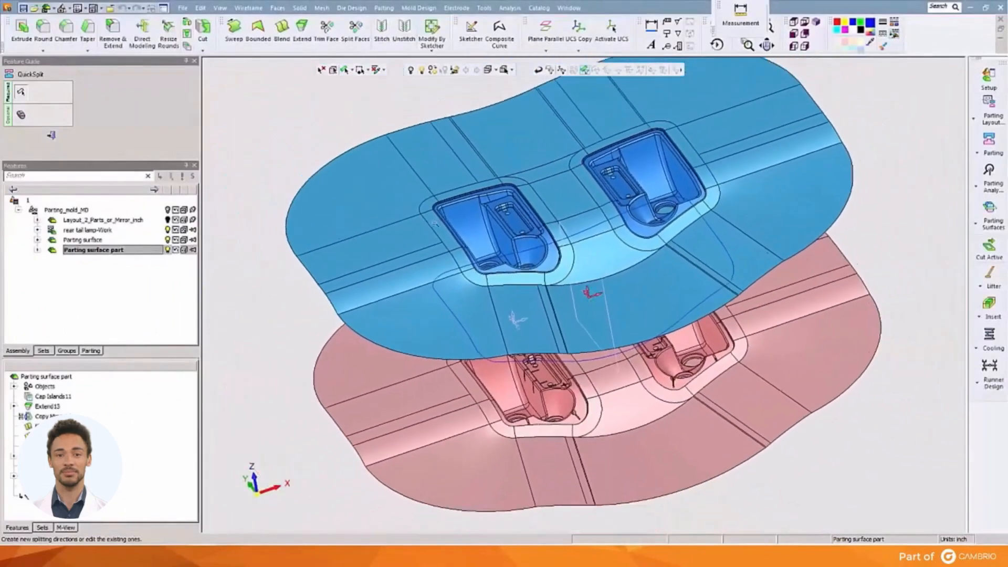
pyautogui.moveTo(428, 257); pyautogui.dragTo(416, 216, button='middle')
pyautogui.moveTo(252, 124); pyautogui.dragTo(230, 124)
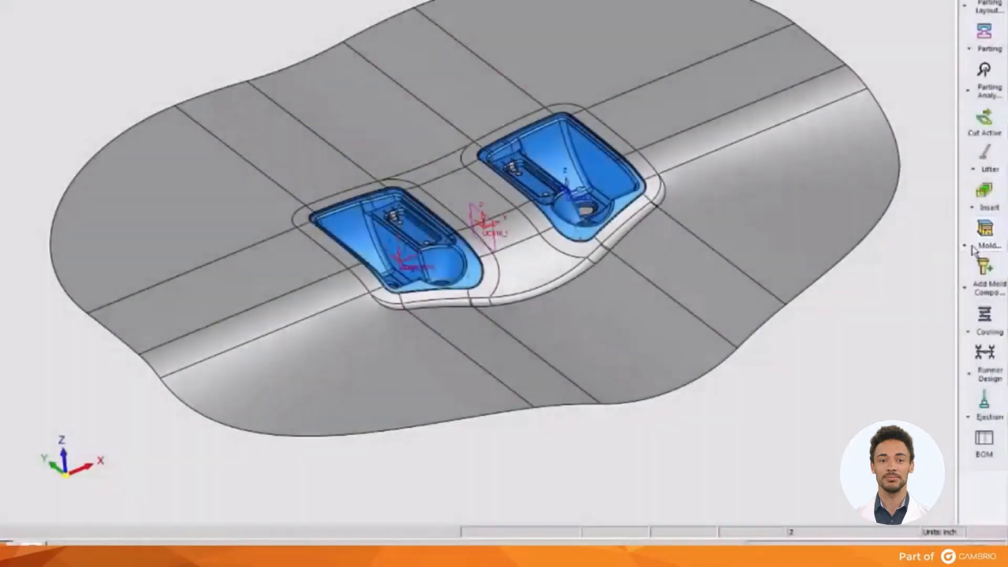
# Start a new mold base and choose DME Inch Configurations from the MoldDesign Configurations folder as its catalog root.
pyautogui.click(982, 238)
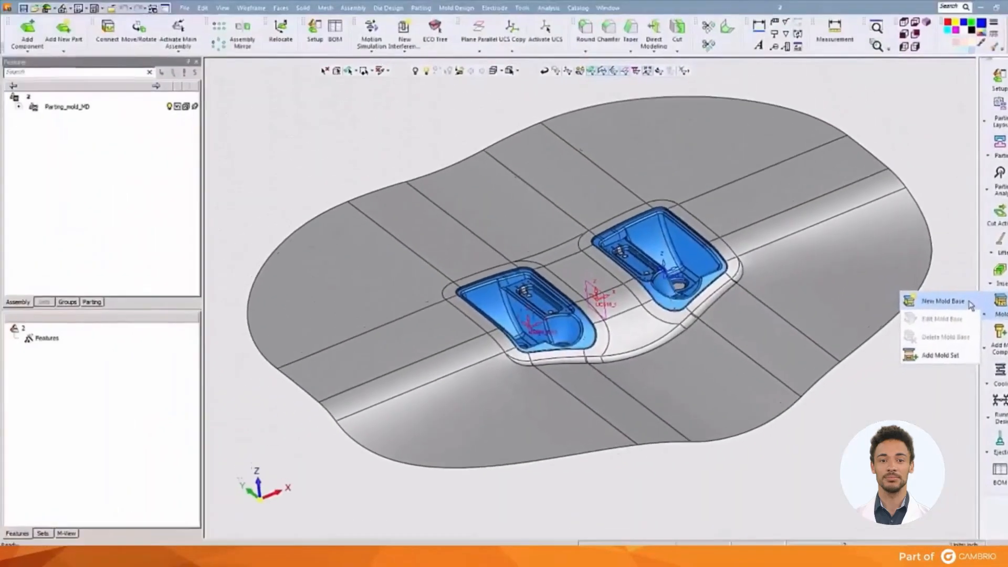
pyautogui.click(948, 237)
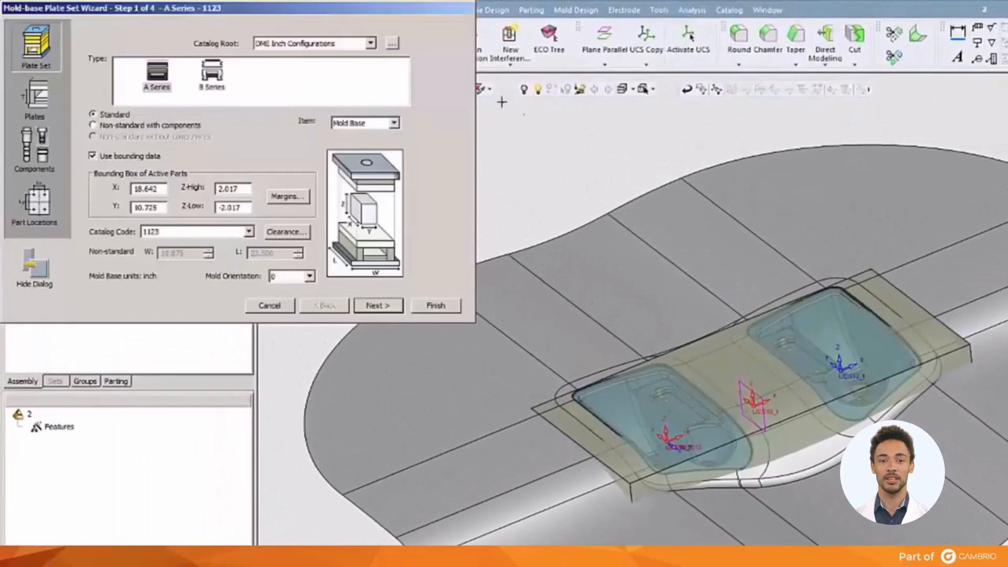
pyautogui.click(394, 44)
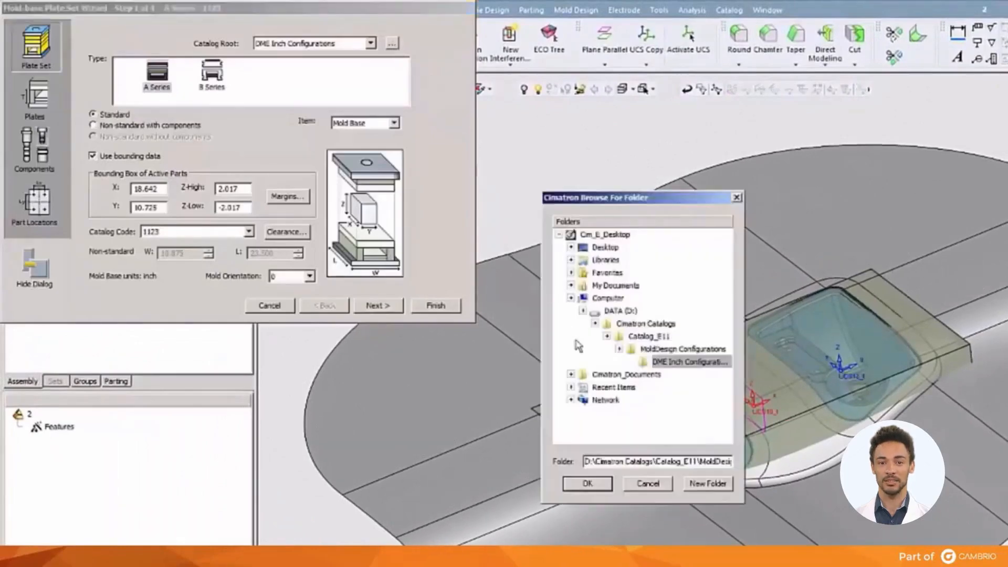
pyautogui.click(641, 352)
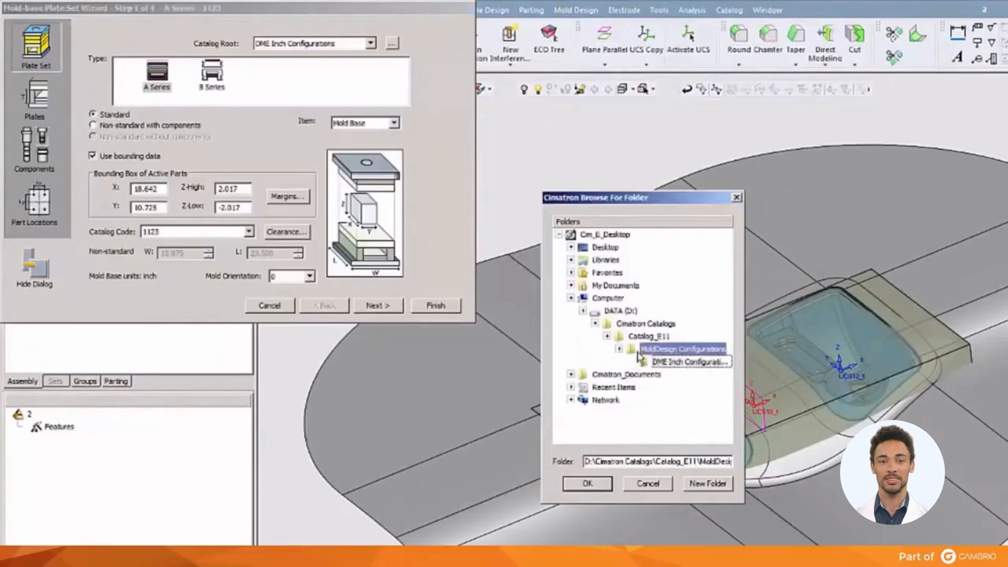
pyautogui.moveTo(736, 299); pyautogui.dragTo(748, 395)
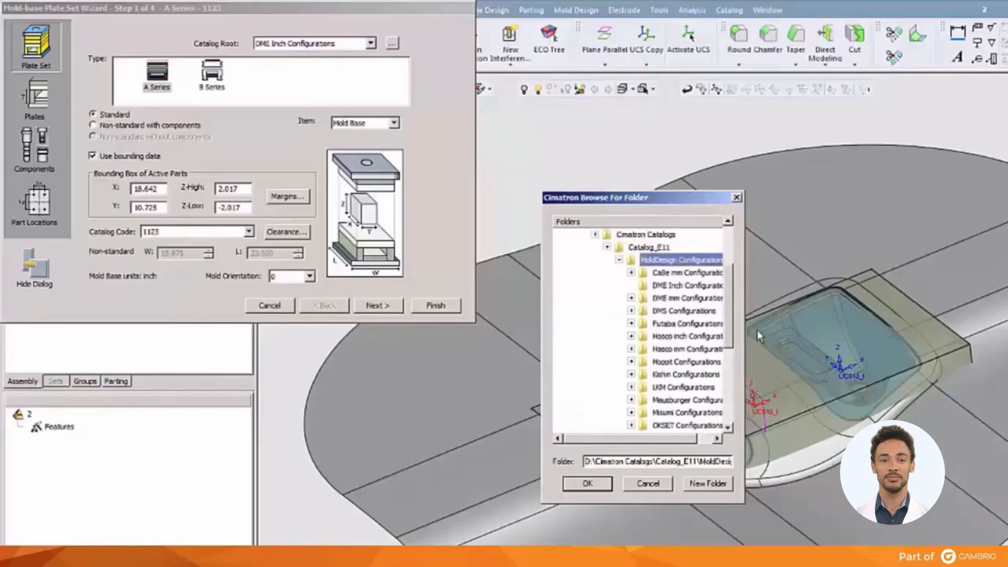
pyautogui.click(689, 287)
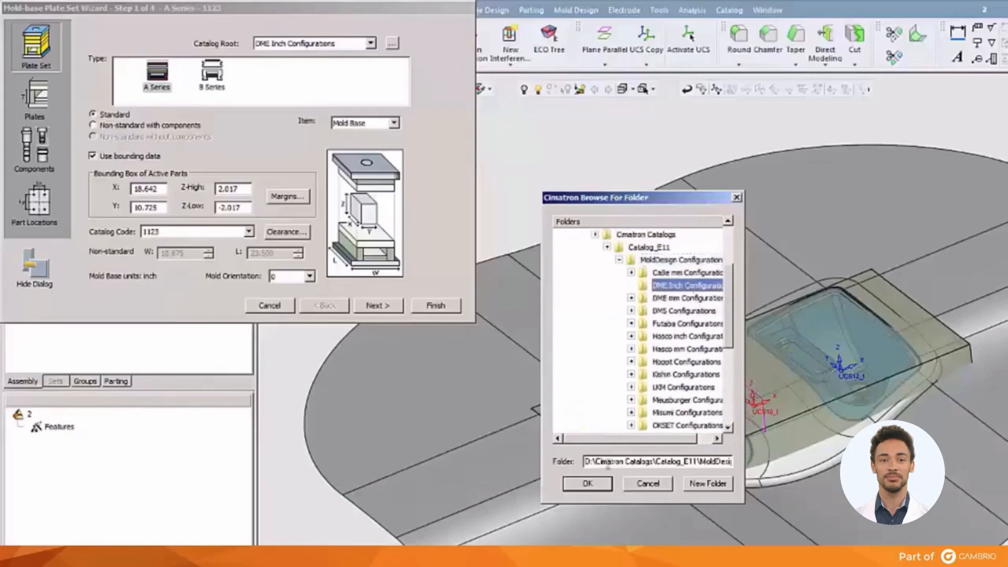
pyautogui.click(606, 484)
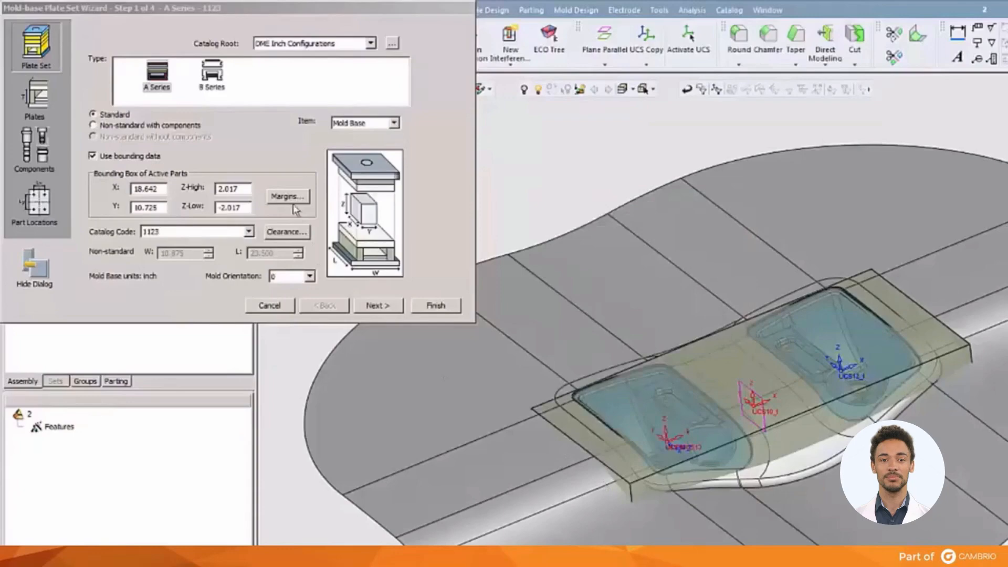
# Set the mold base auto-sizing margins on X and Y to 6 inches each.
pyautogui.click(287, 196)
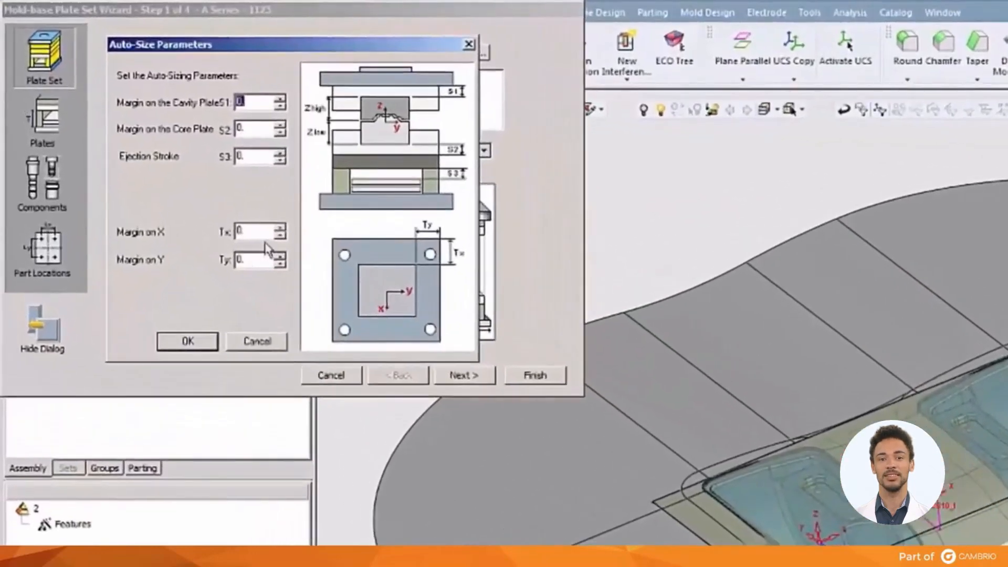
pyautogui.moveTo(260, 231); pyautogui.dragTo(221, 231)
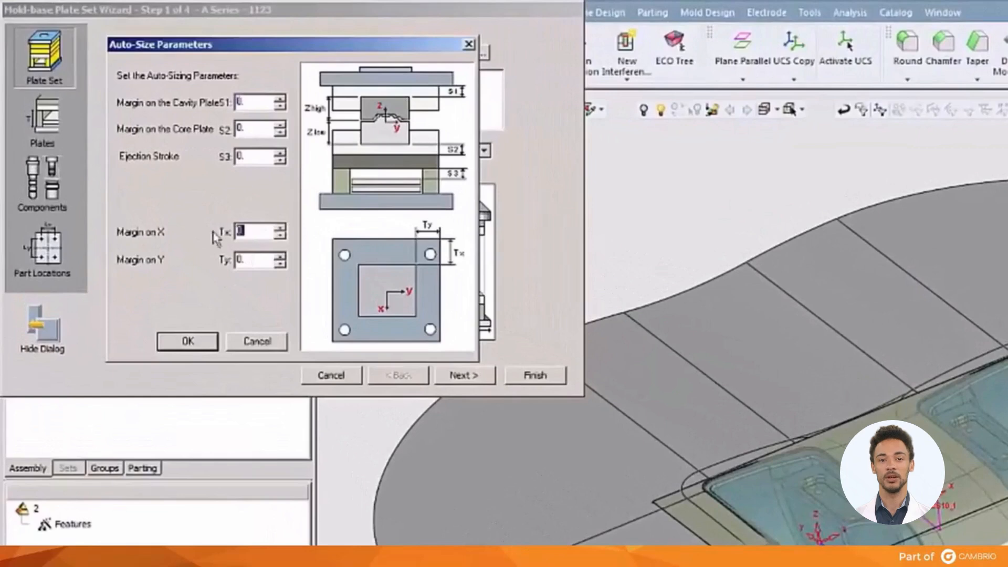
pyautogui.write('6')
pyautogui.moveTo(255, 261); pyautogui.dragTo(216, 268)
pyautogui.write('6')
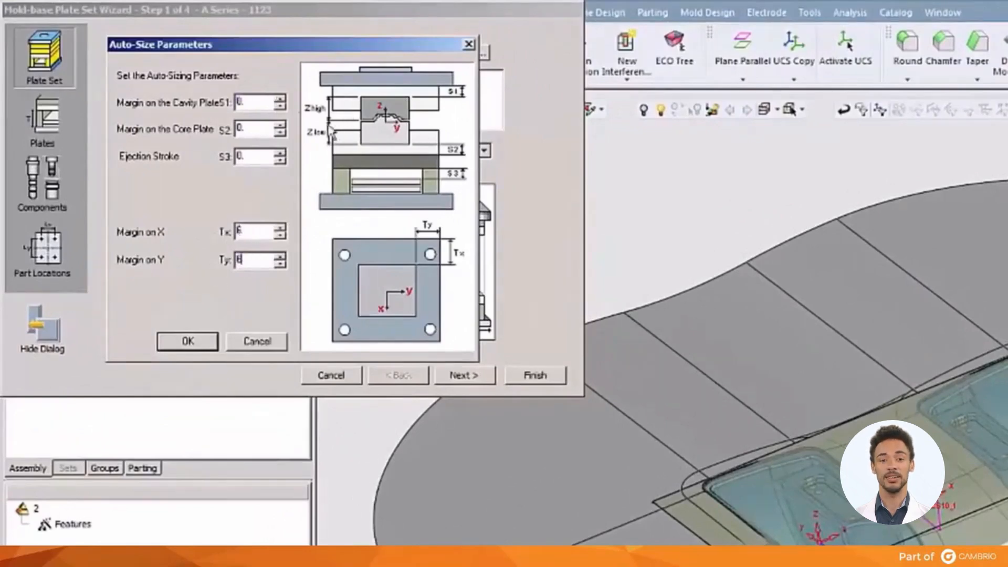
# Set the cavity plate margin, core plate margin and ejection stroke to 2.5 inches each and apply the auto-sizing parameters.
pyautogui.moveTo(270, 103); pyautogui.dragTo(210, 122)
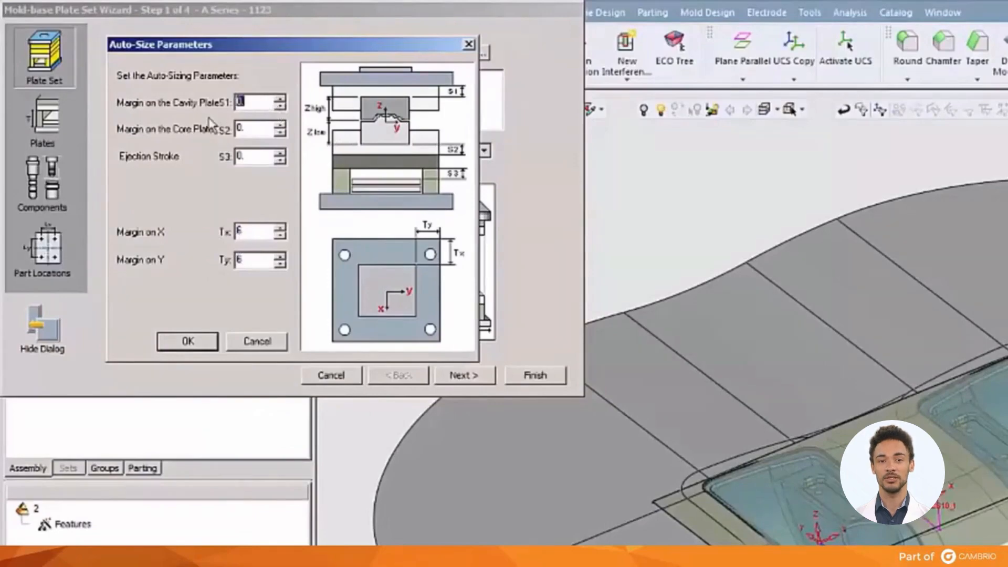
pyautogui.write('2.5')
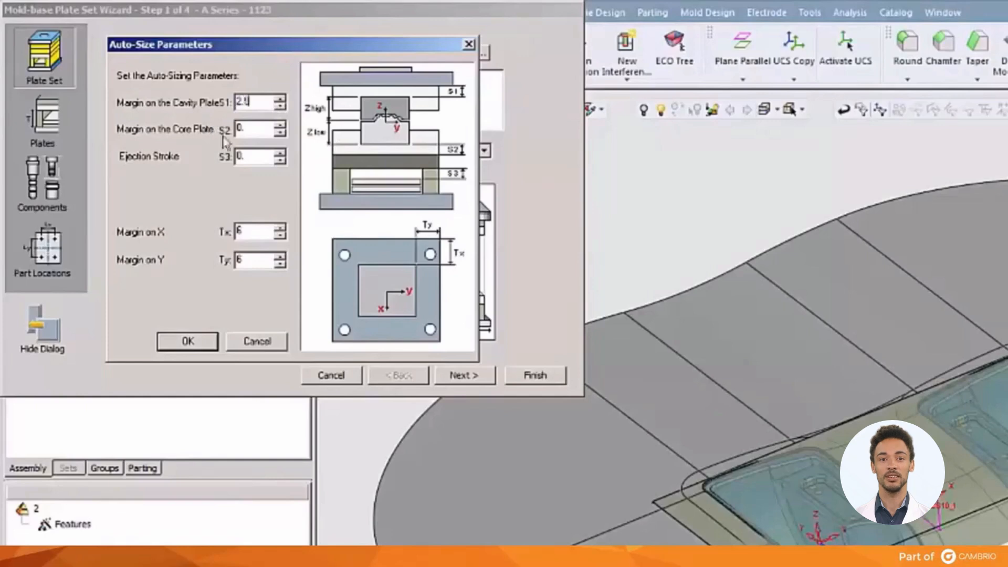
pyautogui.moveTo(257, 128); pyautogui.dragTo(219, 131)
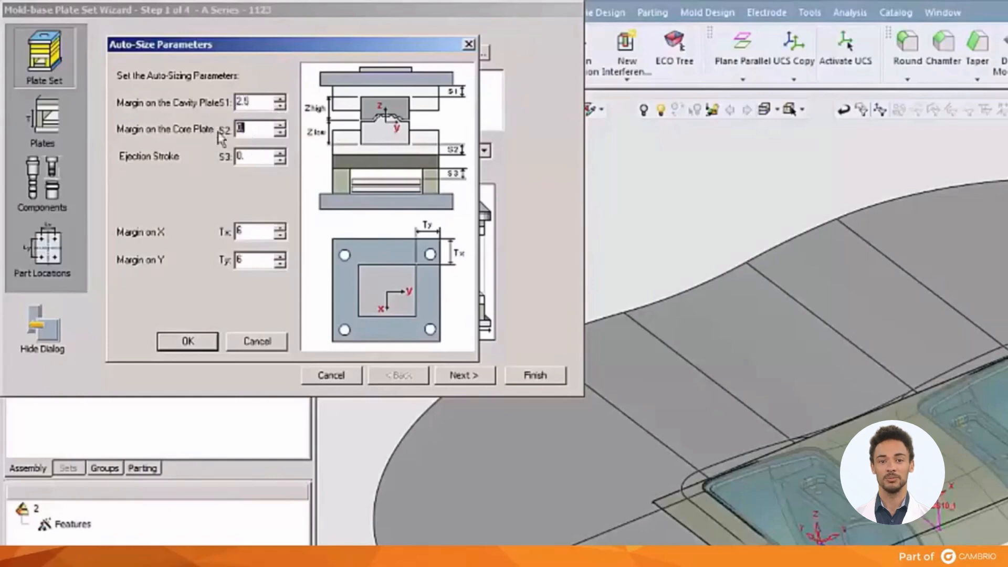
pyautogui.moveTo(247, 156); pyautogui.dragTo(222, 166)
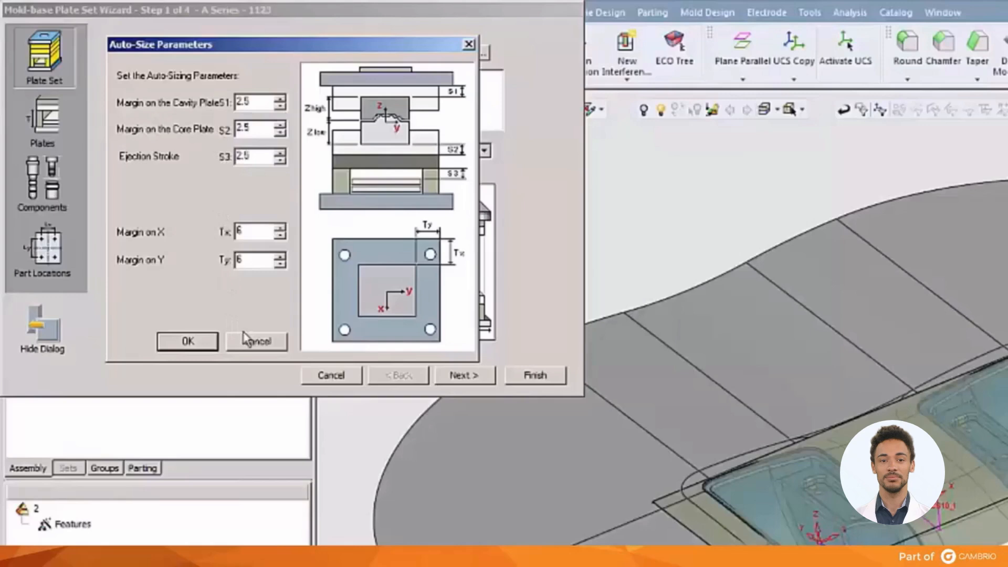
pyautogui.click(200, 346)
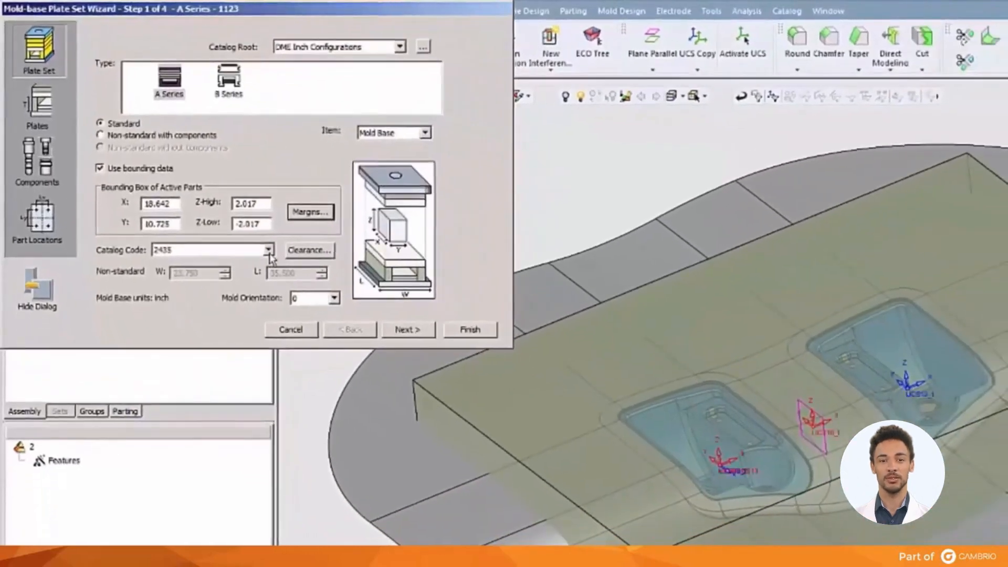
# Select catalog code 2435 for the A Series mold base, accept zero fixed and movable side clearances, and load its plates.
pyautogui.click(268, 250)
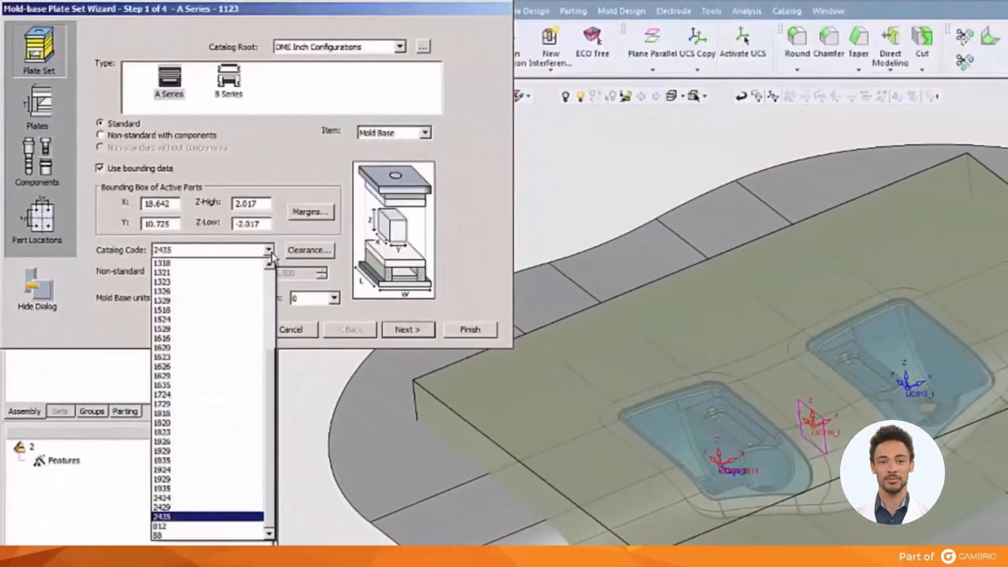
pyautogui.click(200, 517)
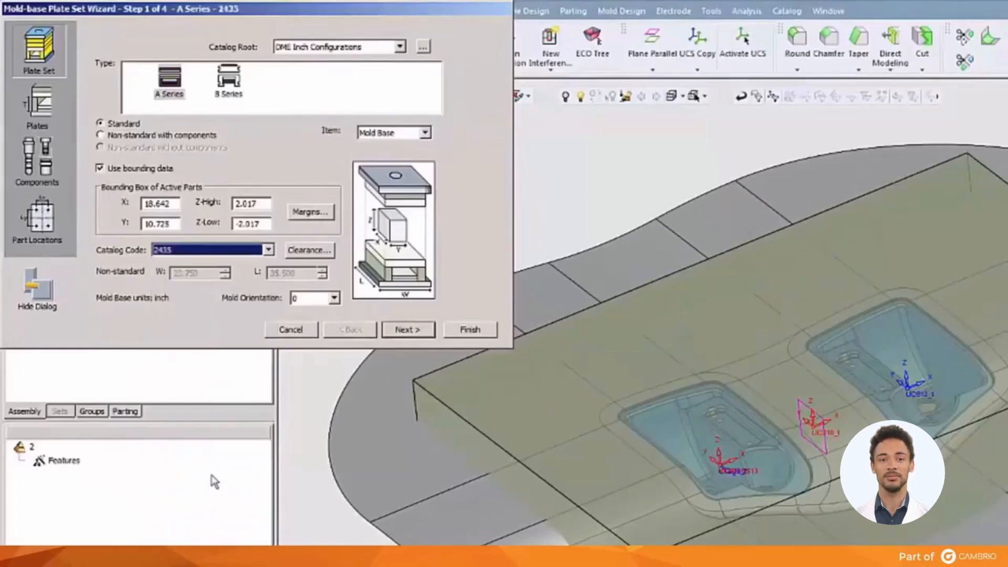
pyautogui.click(291, 255)
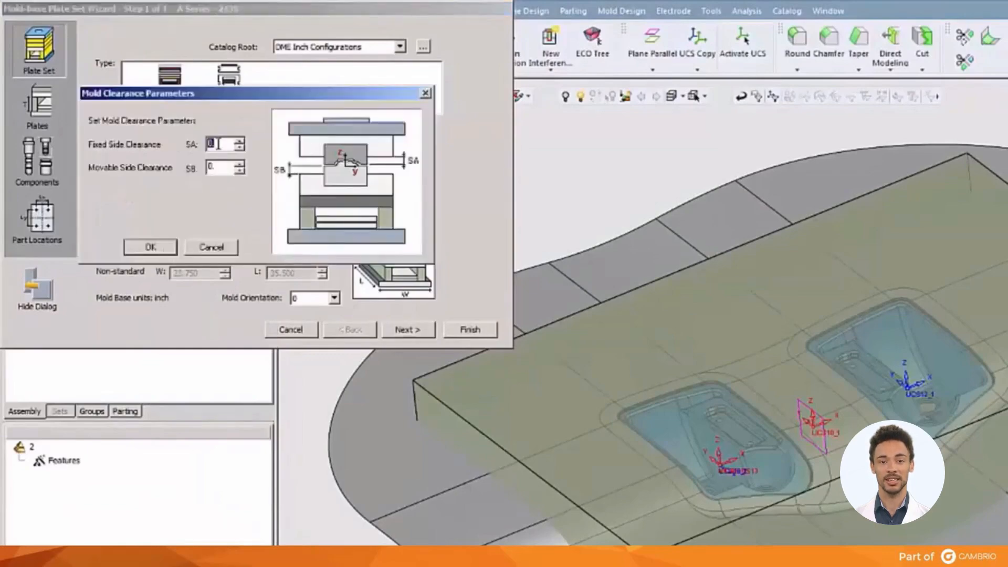
pyautogui.click(157, 250)
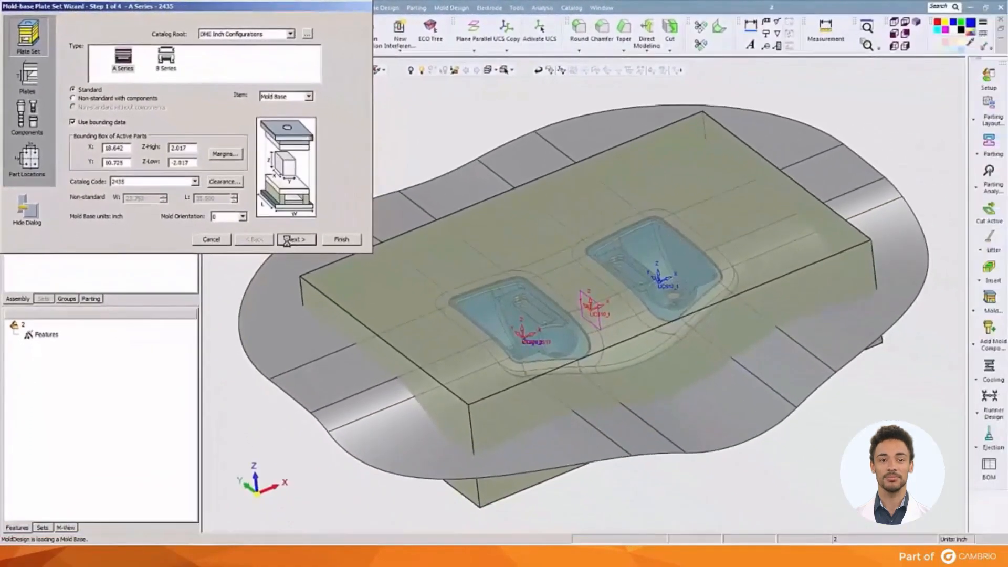
pyautogui.click(393, 331)
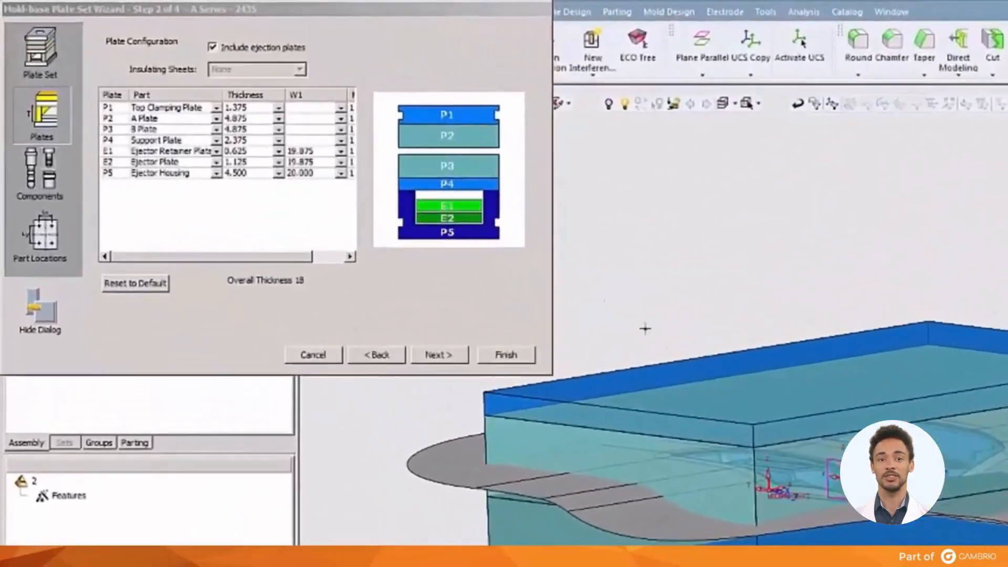
# Review the A Plate thickness options and select a thickness of 4.500 for the Ejector Housing.
pyautogui.click(278, 121)
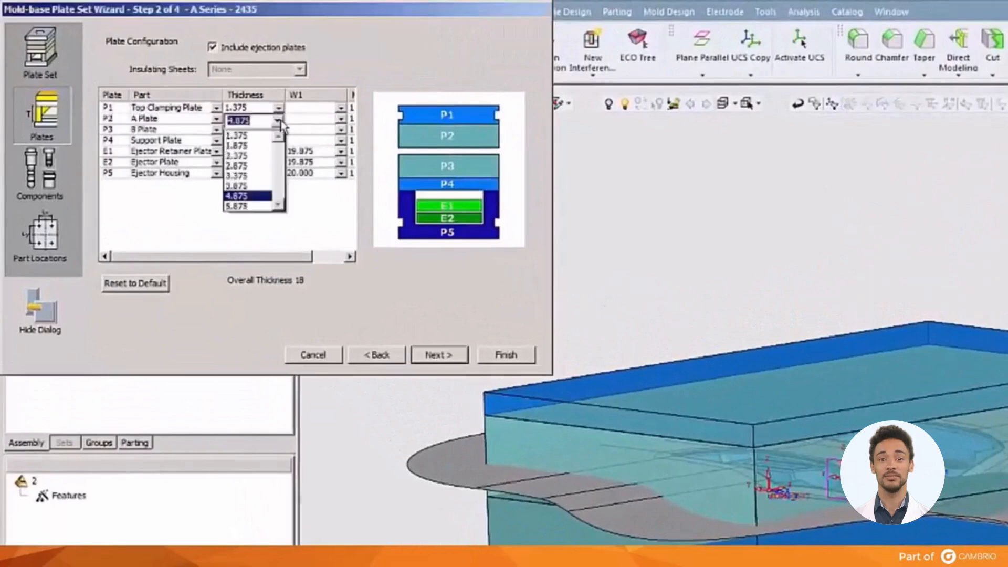
pyautogui.click(326, 216)
pyautogui.click(278, 175)
pyautogui.click(278, 175)
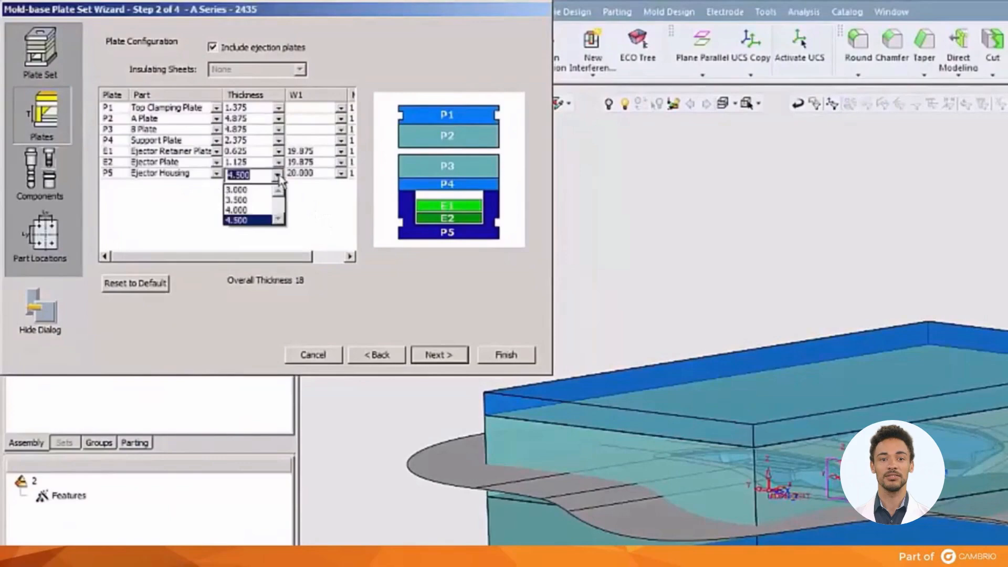
pyautogui.click(261, 220)
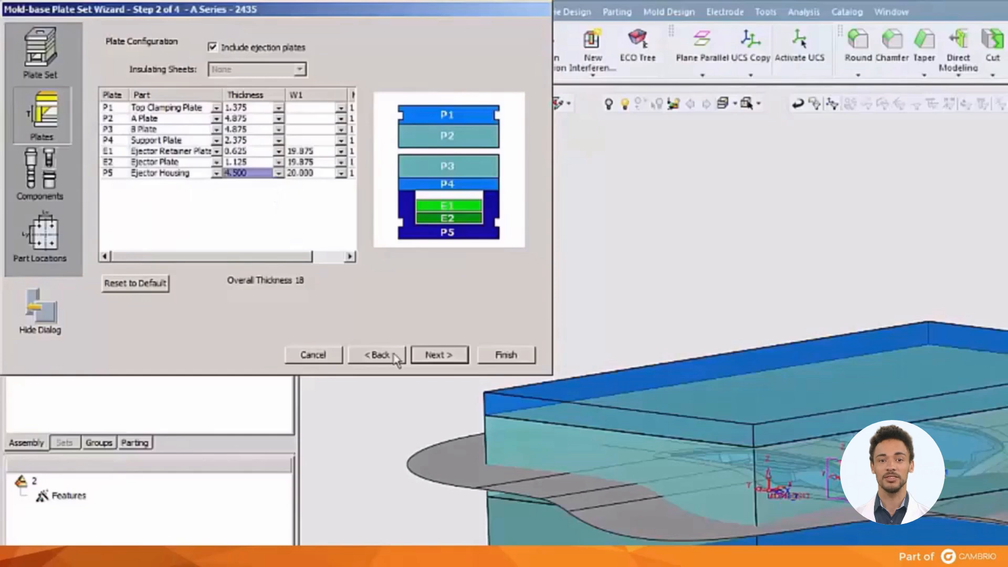
# Accept the plate configuration, all listed components and the default leader pin locations, and generate the mold base.
pyautogui.click(427, 355)
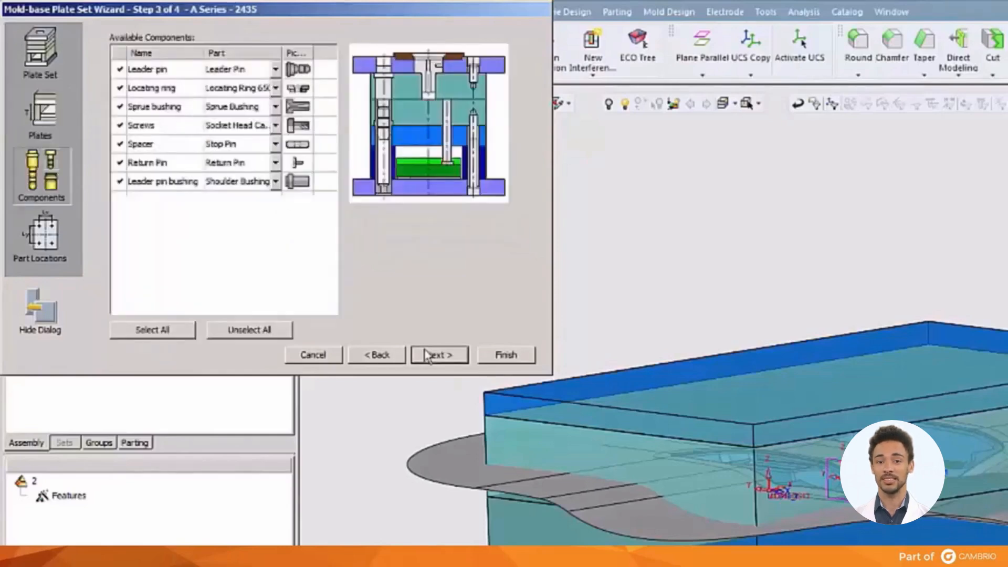
pyautogui.click(427, 355)
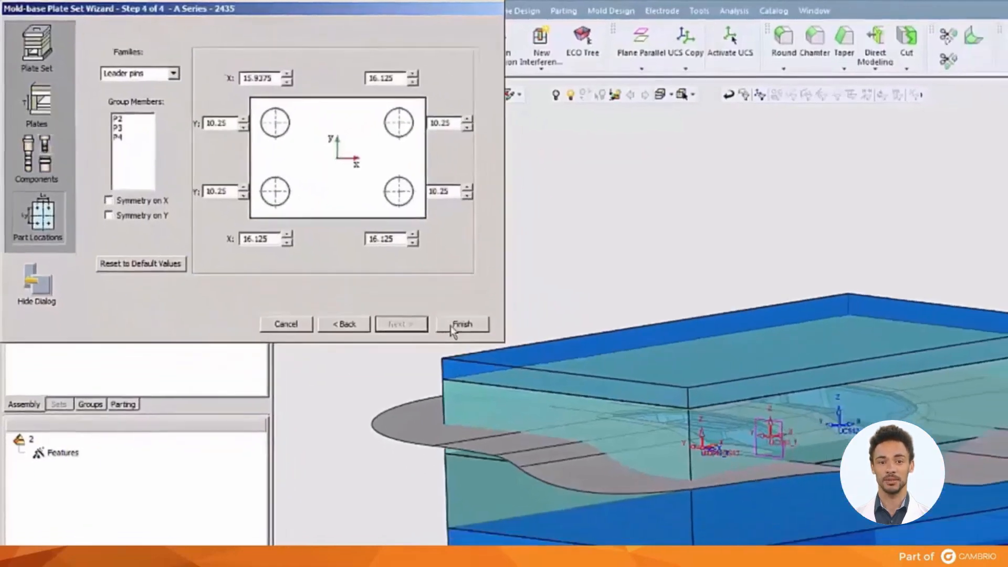
pyautogui.click(506, 355)
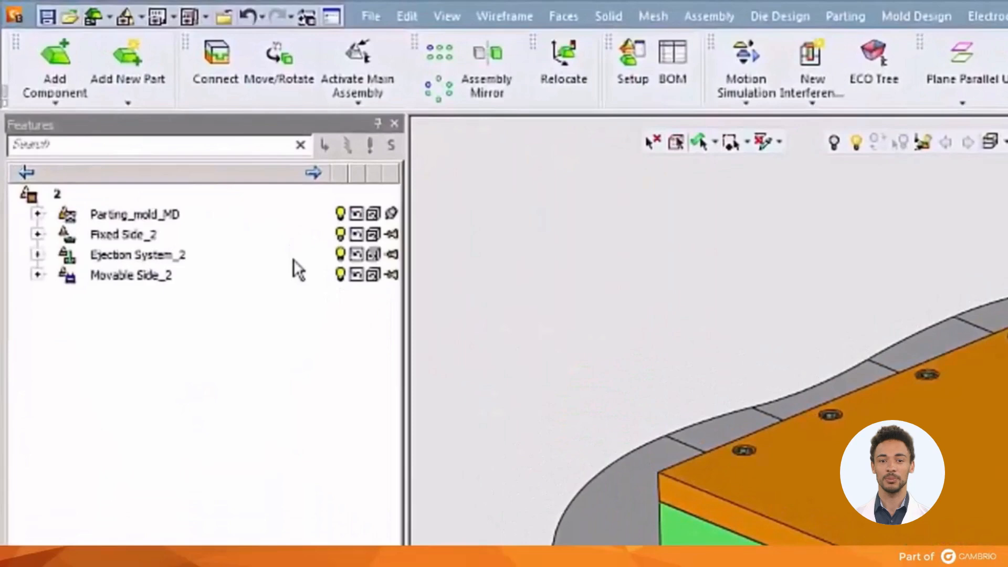
# Hide the Parting_mold_MD subassembly in the mold assembly.
pyautogui.click(339, 216)
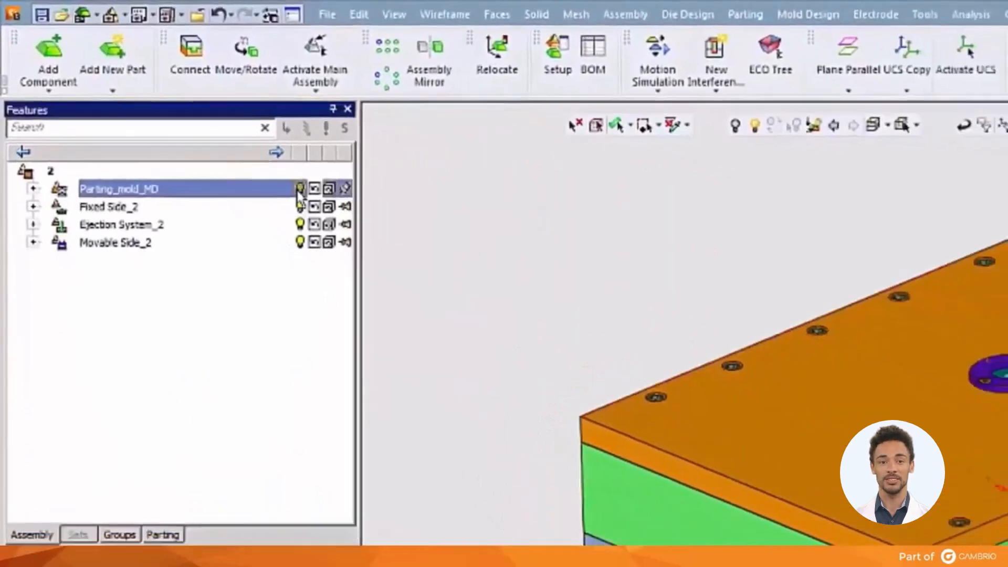